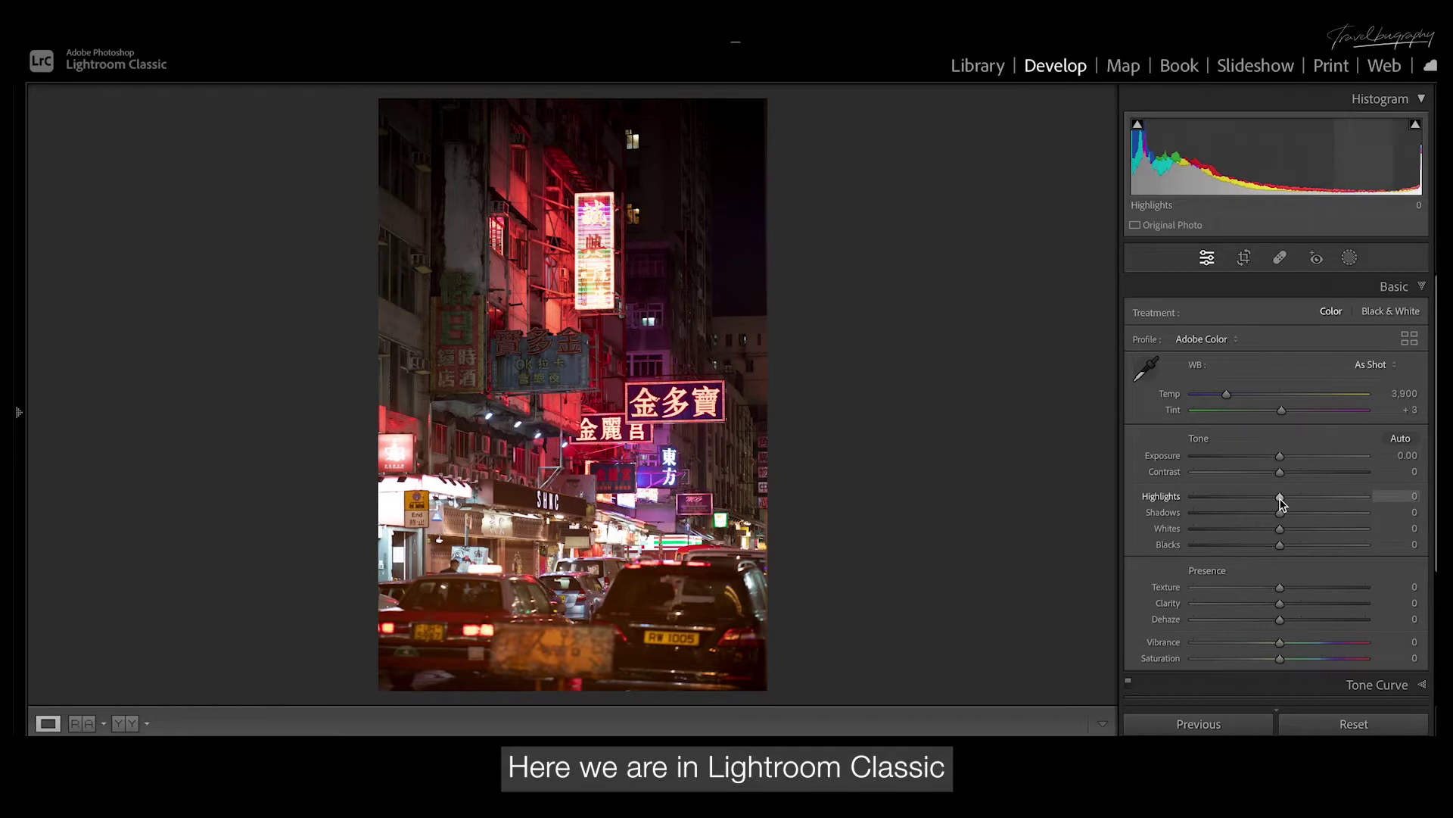
- Apply Auto tone, lower Highlights further, and reset Vibrance and Saturation to 0
click(1408, 440)
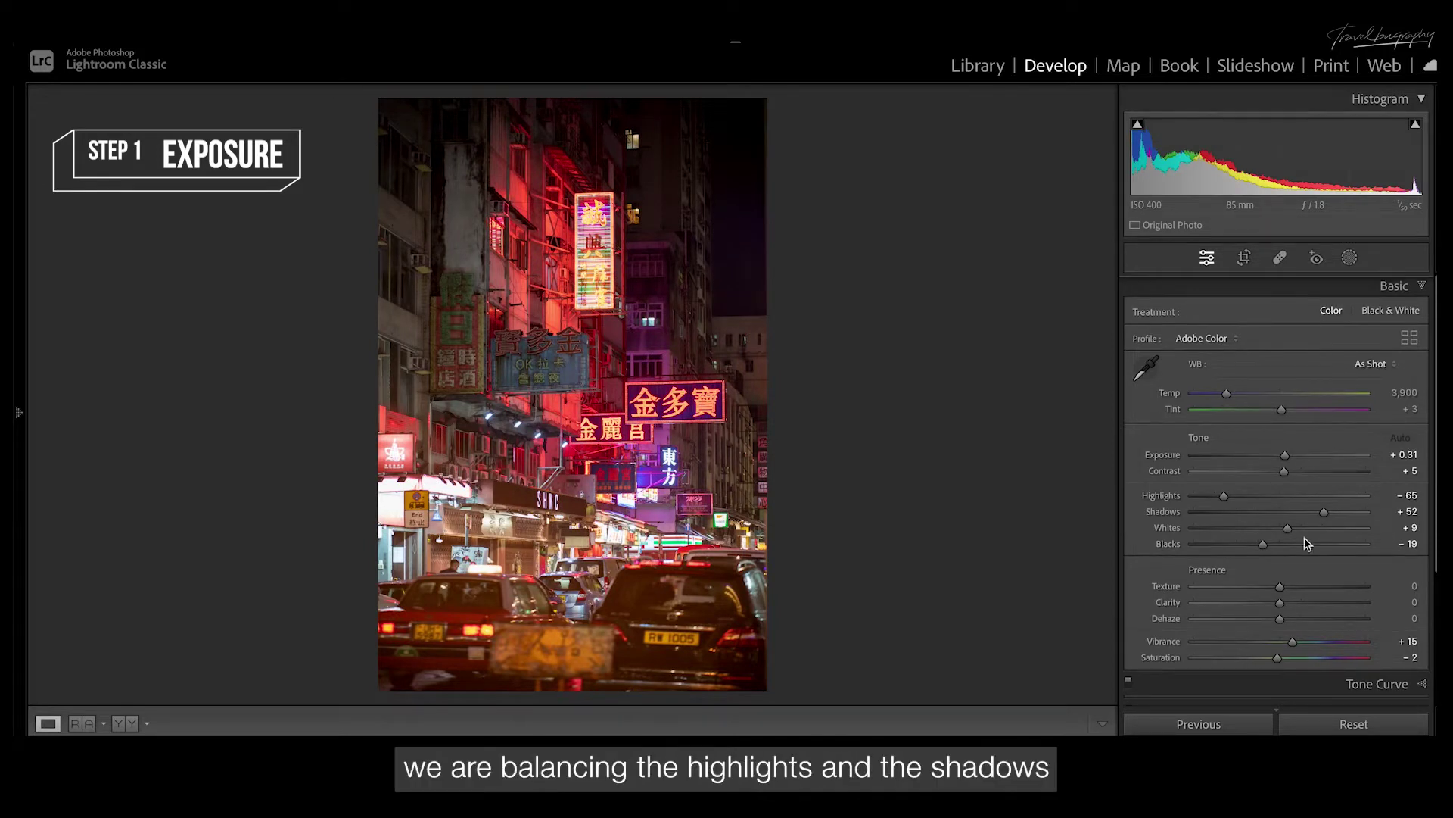
drag(1225, 497, 1239, 535)
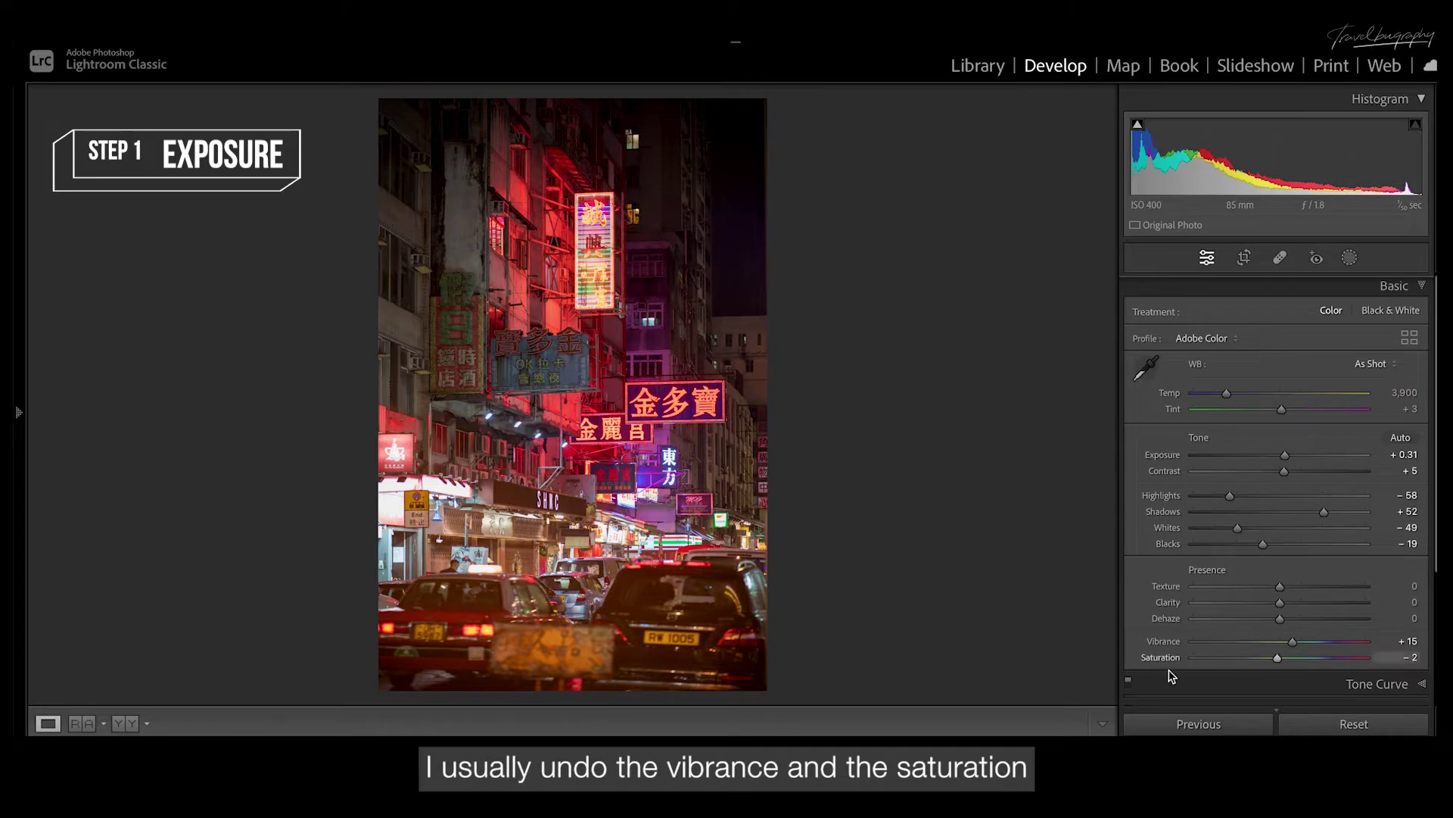
double_click(1164, 642)
double_click(1164, 658)
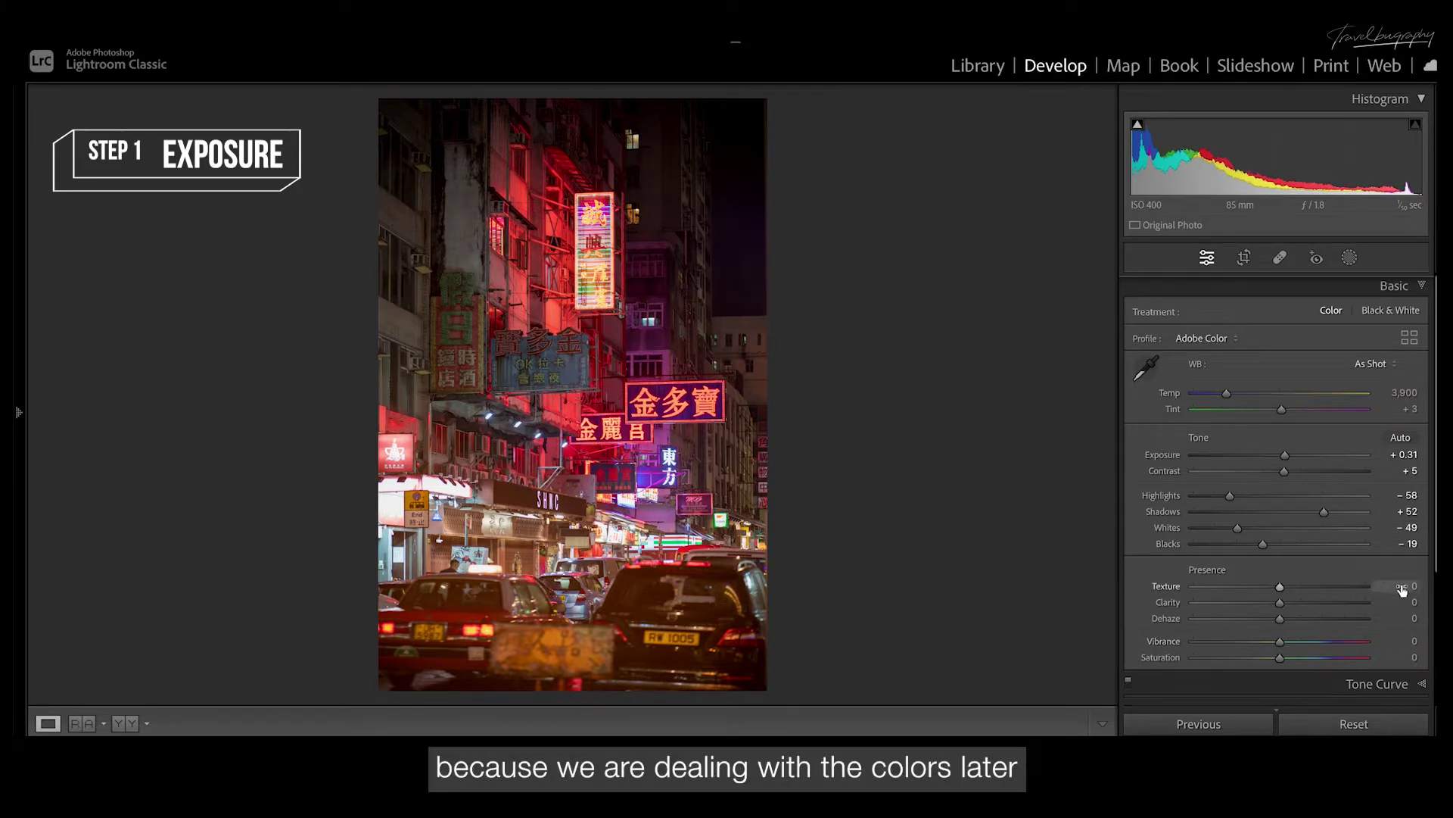
- Reset Exposure to 0.00 and expand the Tone Curve panel
scroll(1403, 589, down, 3)
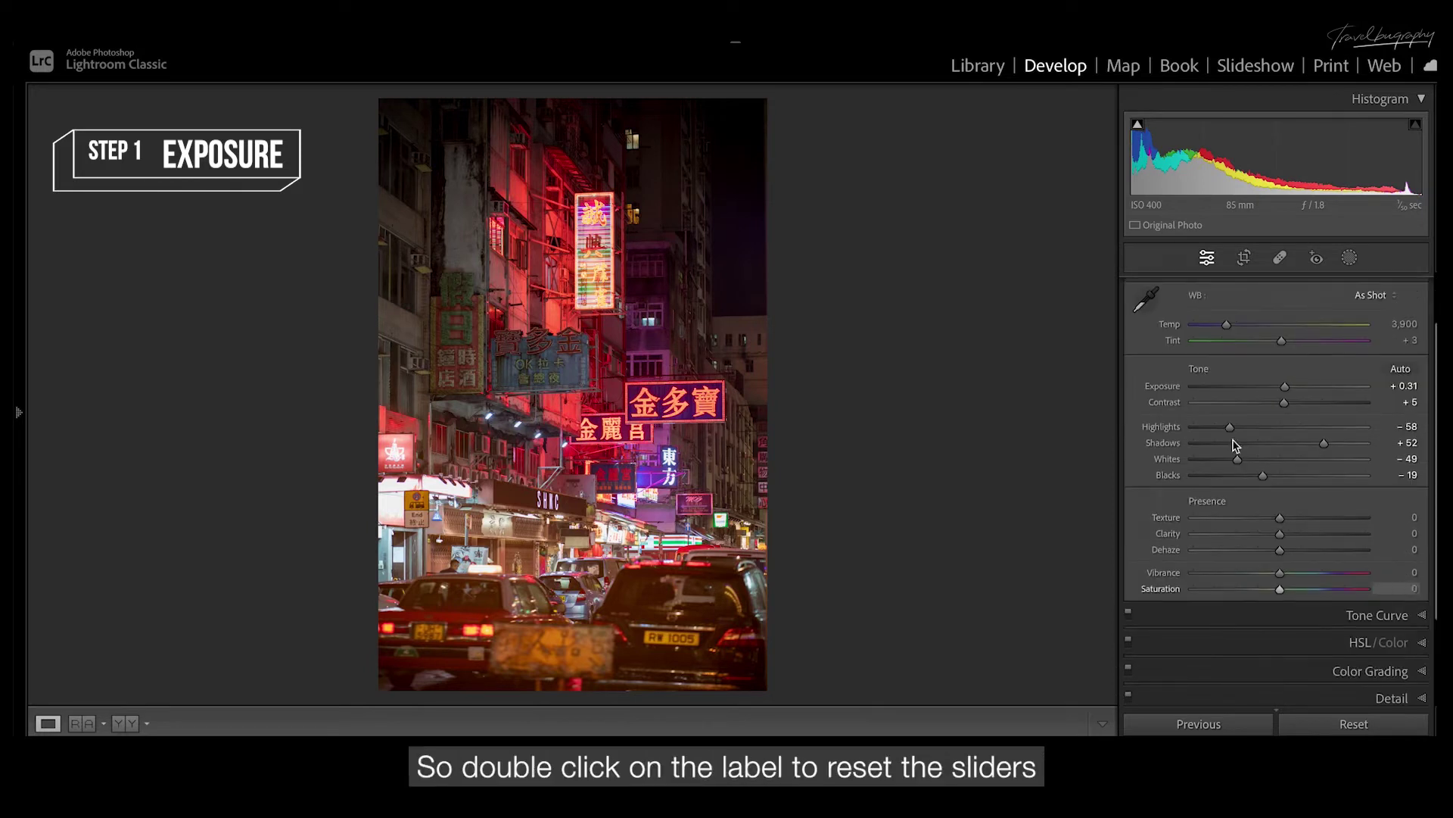
double_click(1166, 387)
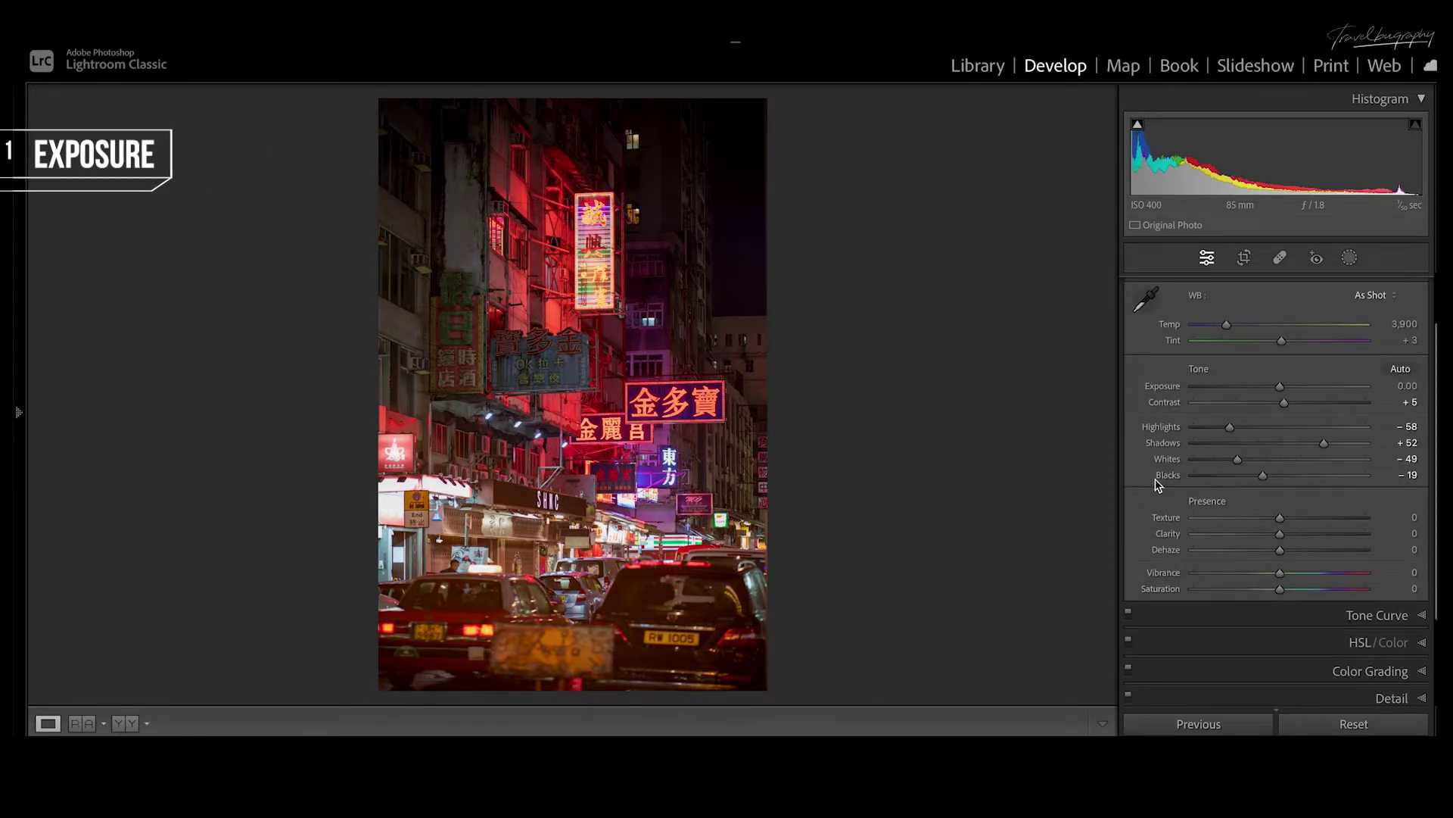
scroll(1159, 477, down, 5)
click(1170, 498)
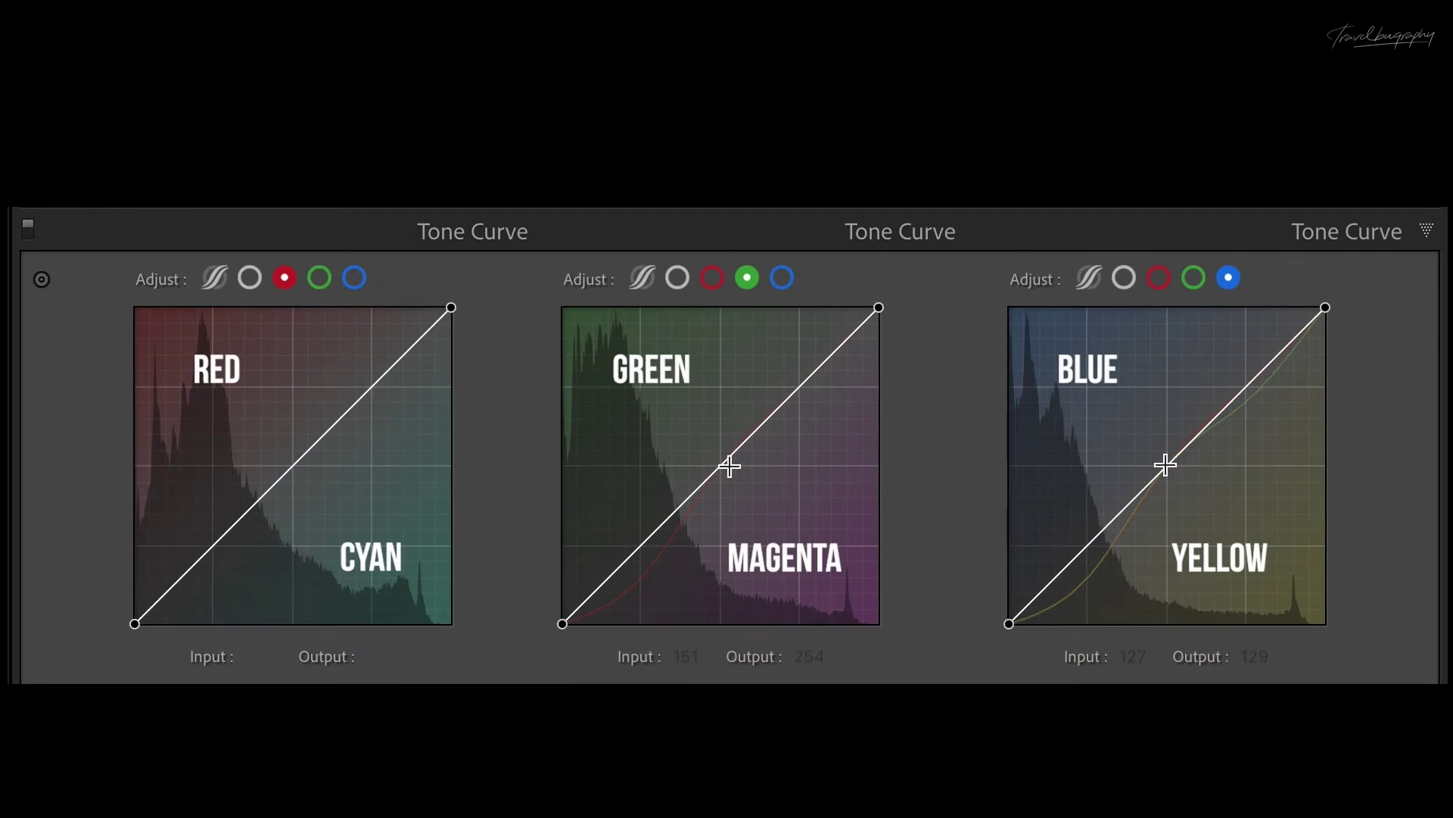
click(294, 465)
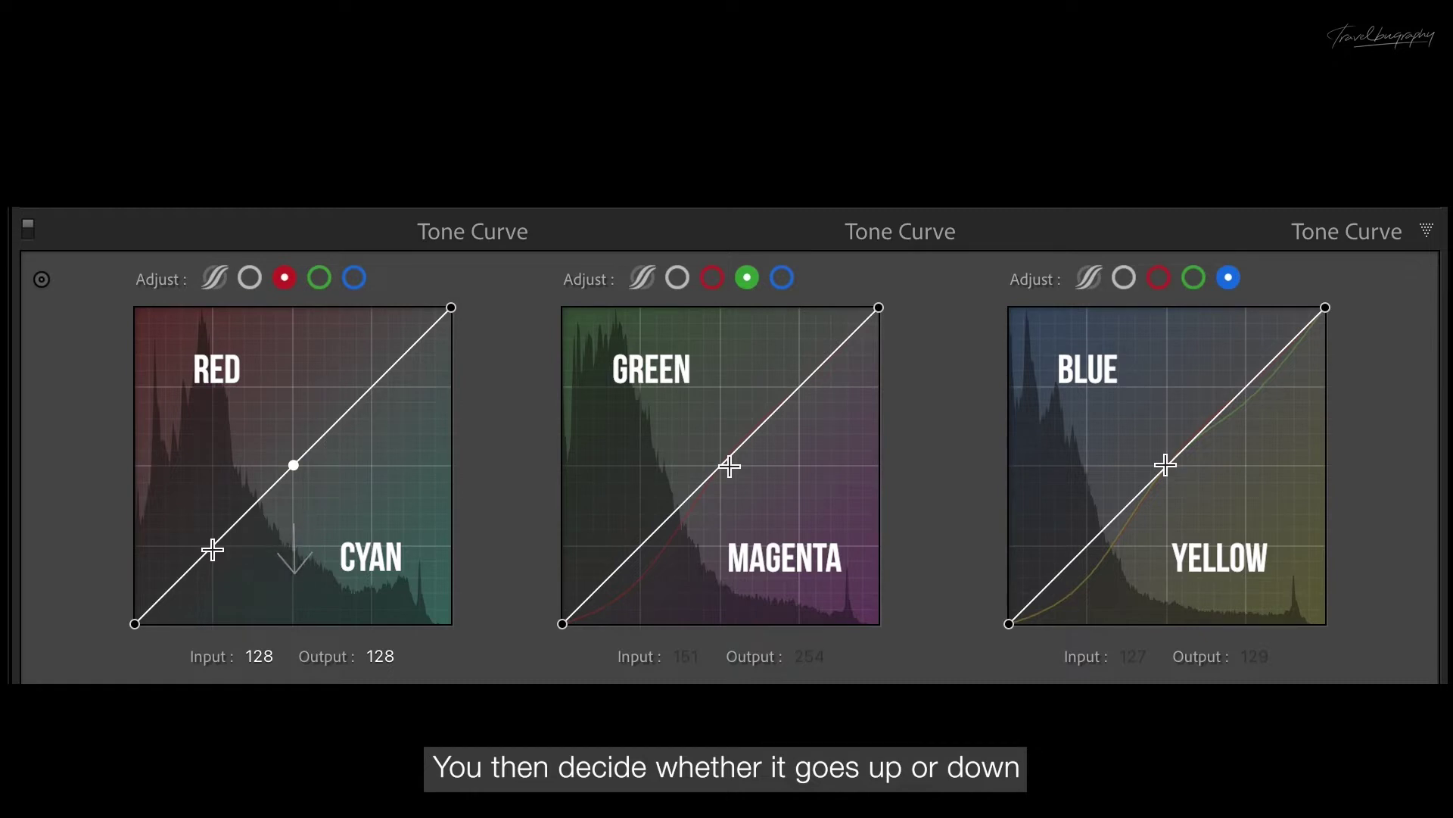
drag(1169, 464, 1168, 433)
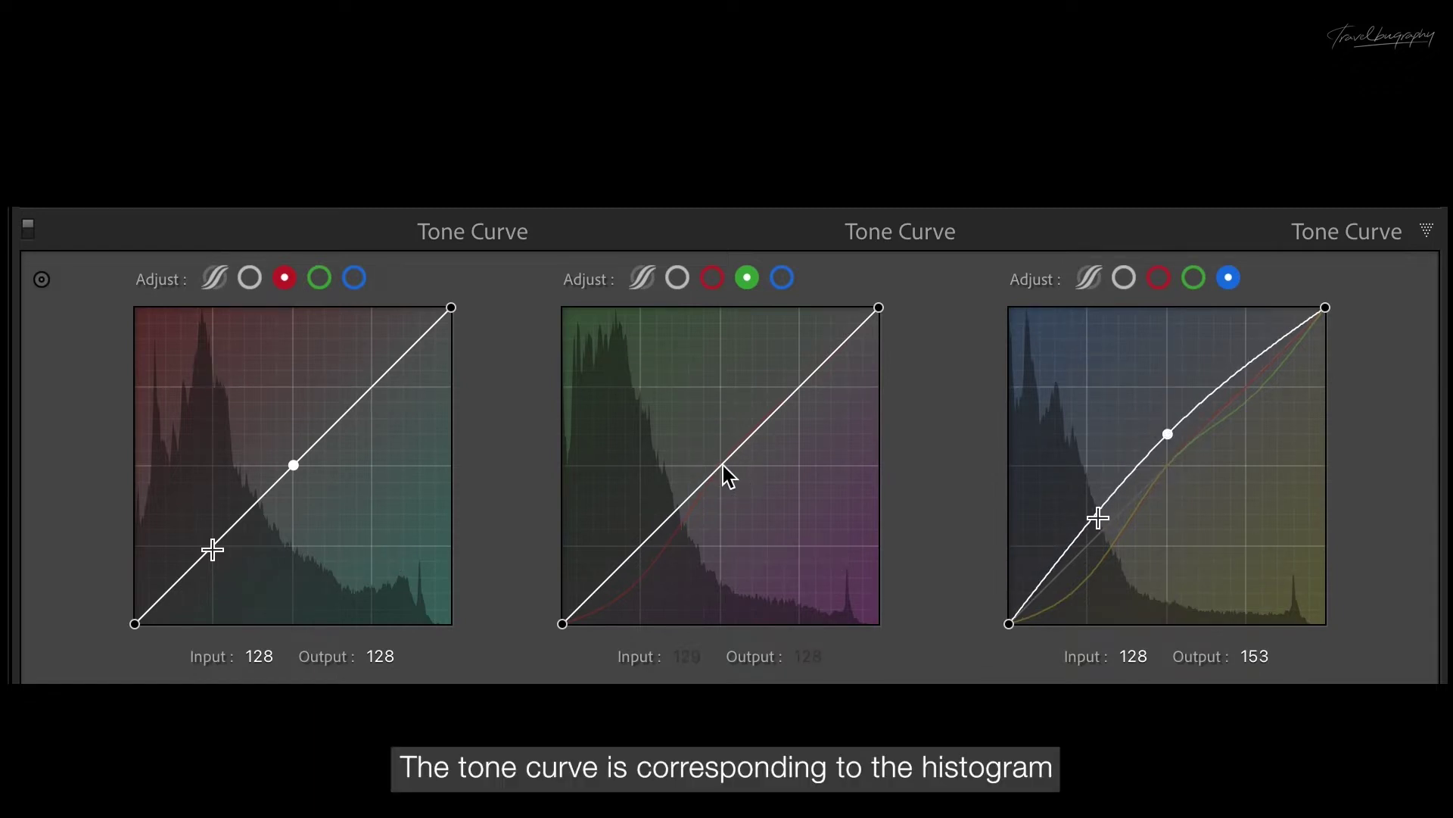
click(722, 465)
click(642, 544)
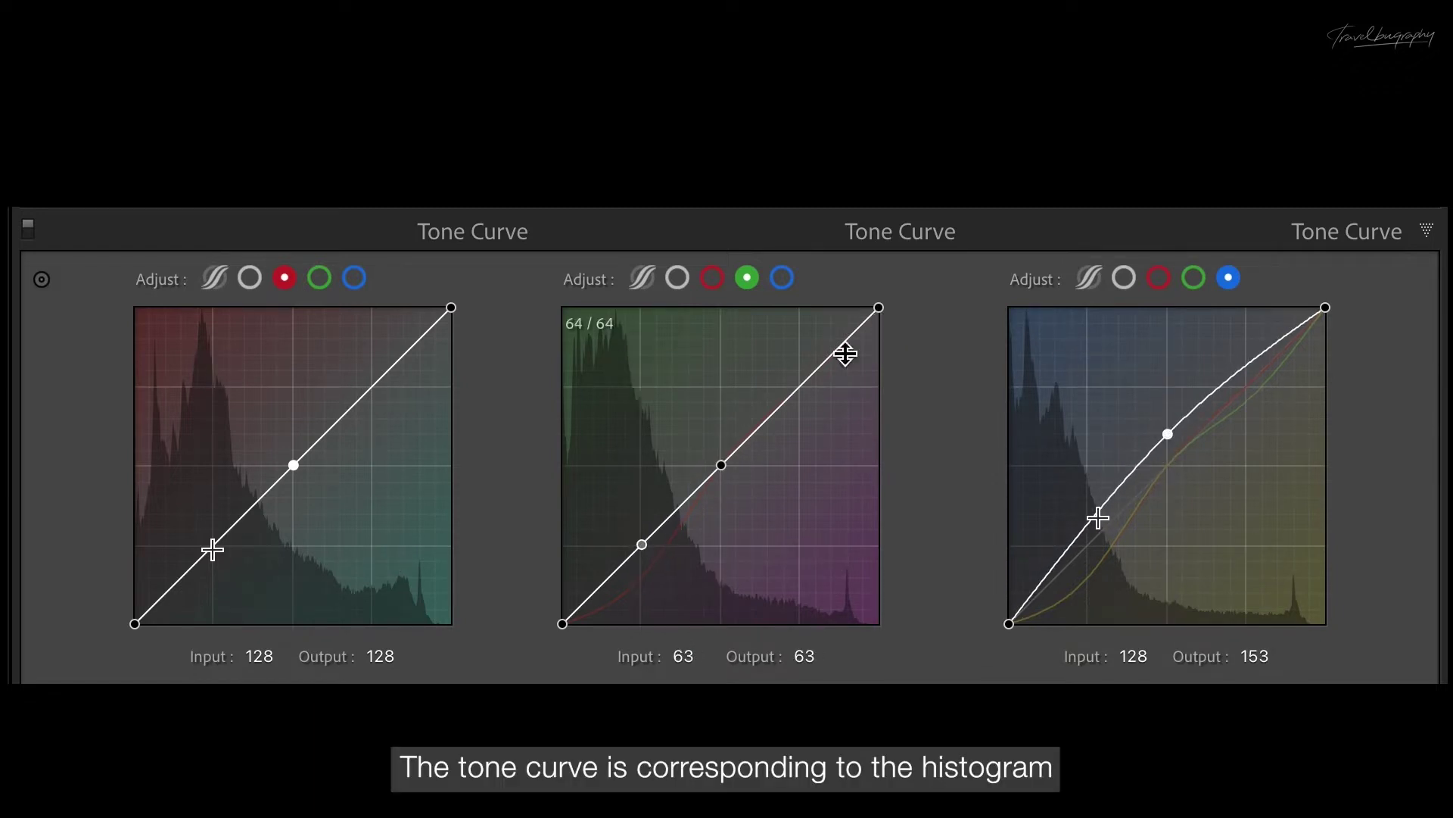
click(799, 386)
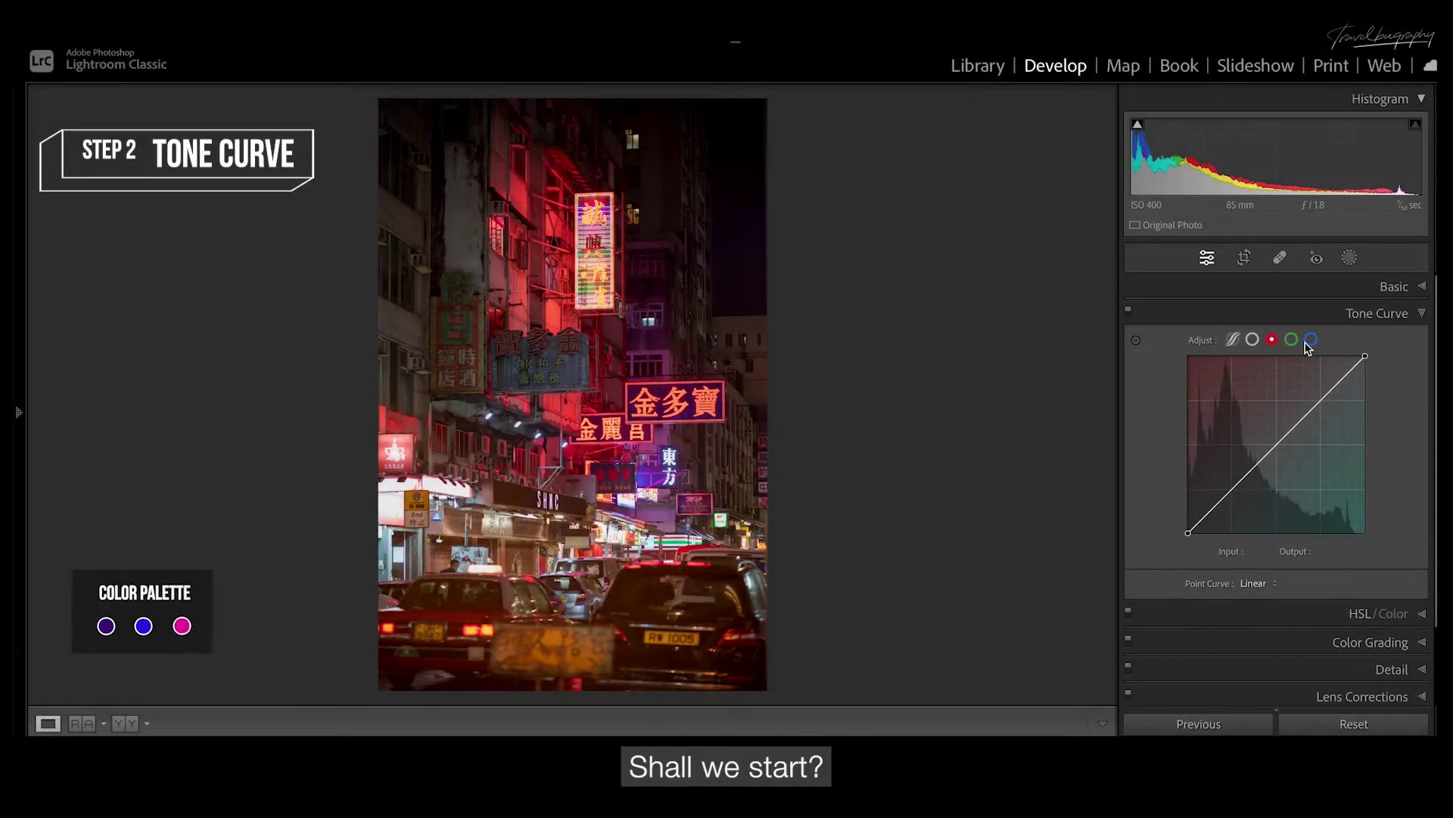
- Add three points to the Red curve and pull the shadow point down toward cyan
click(1278, 445)
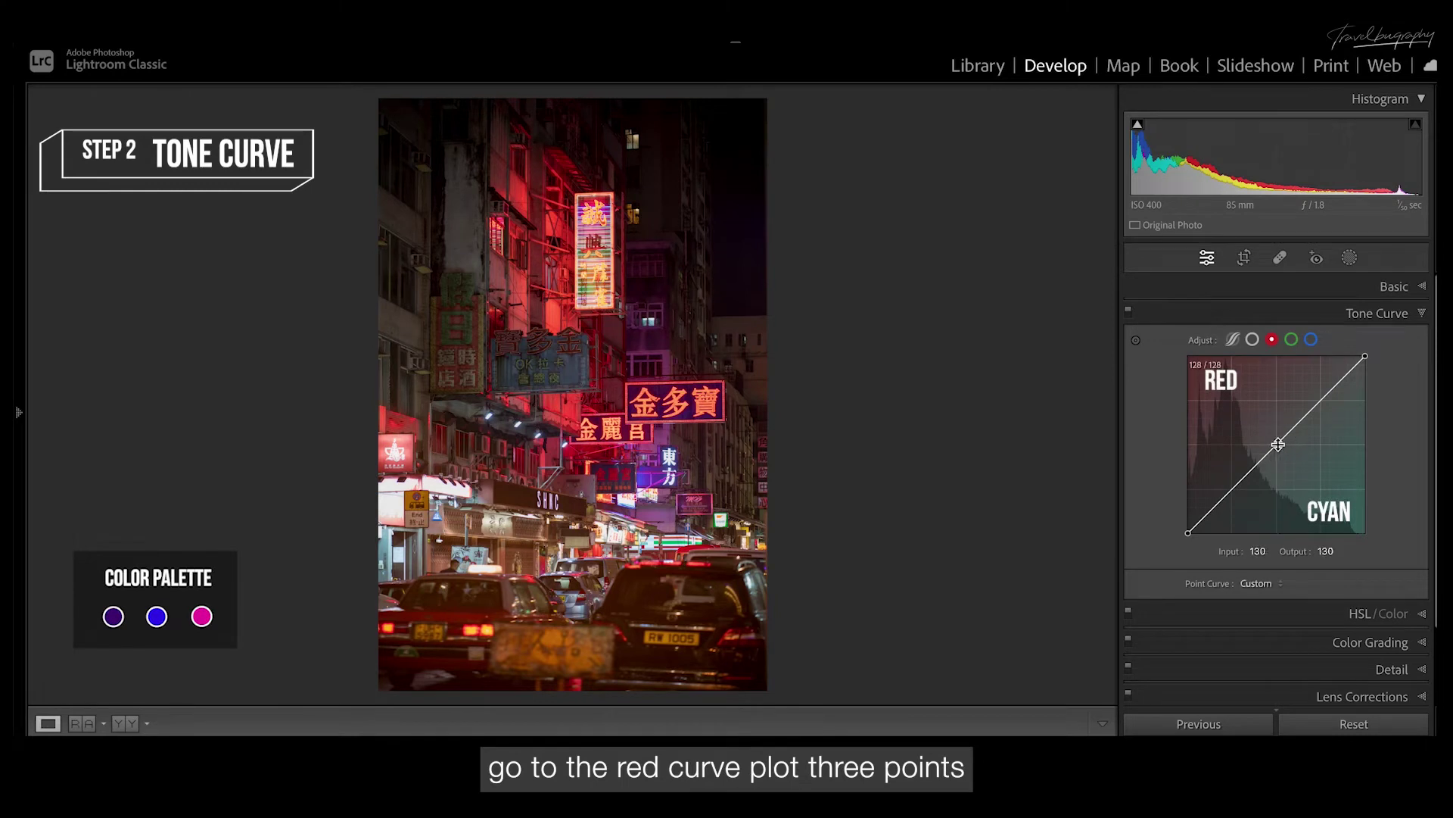
click(1232, 491)
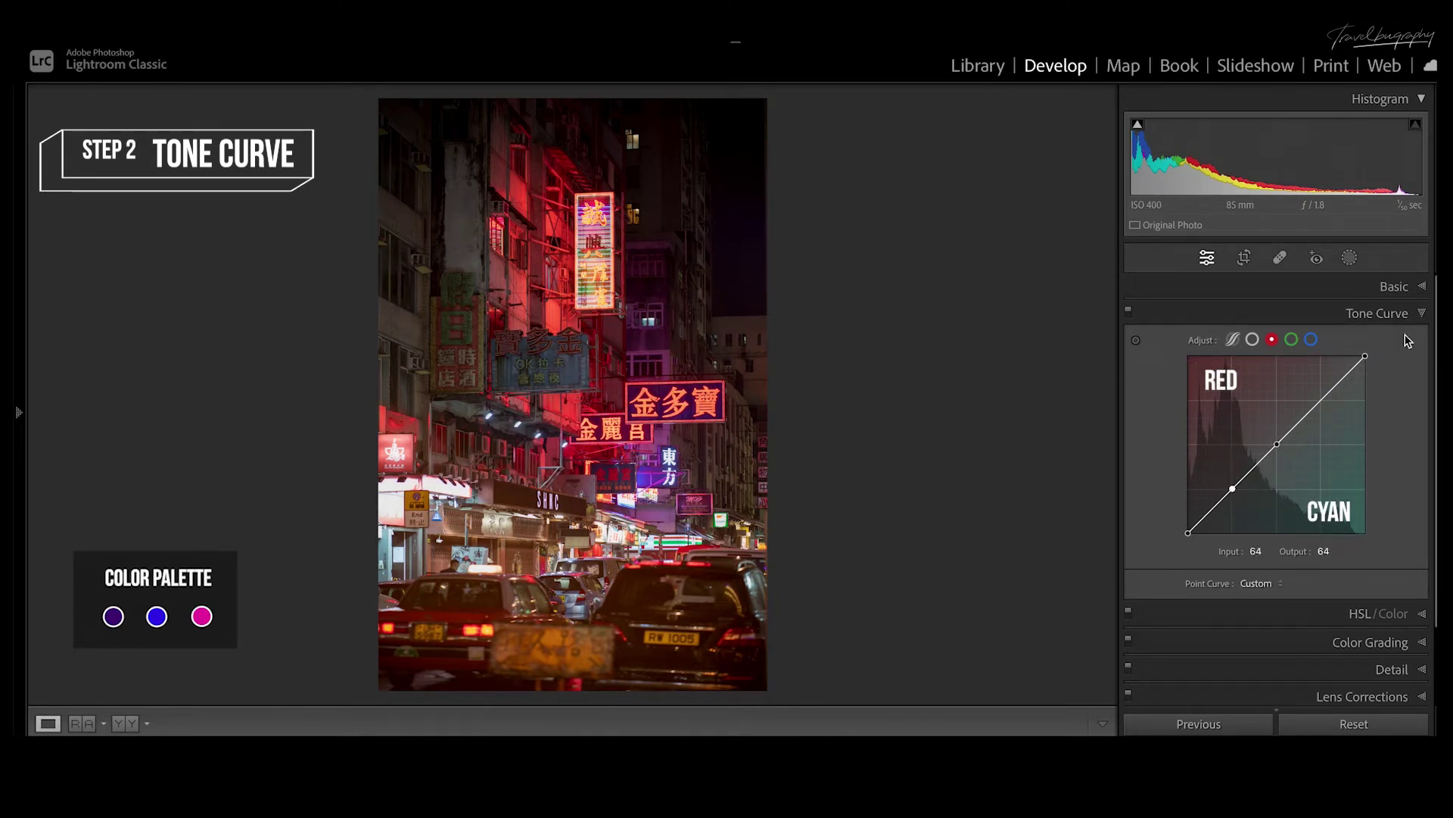
click(1322, 401)
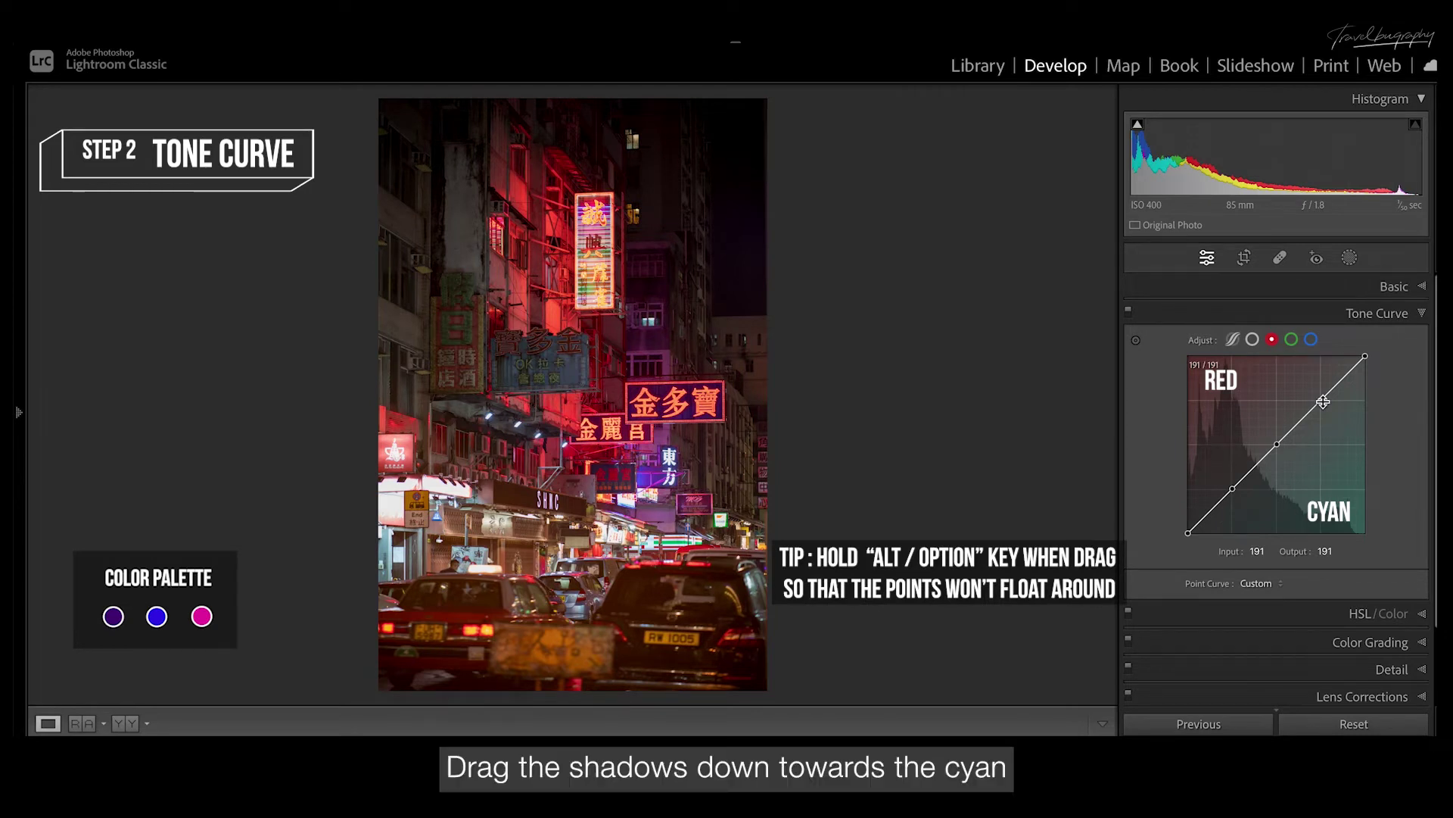
drag(1233, 489, 1232, 507)
- Add three points to the Green curve and lower its shadows and highlights for magenta
click(1292, 340)
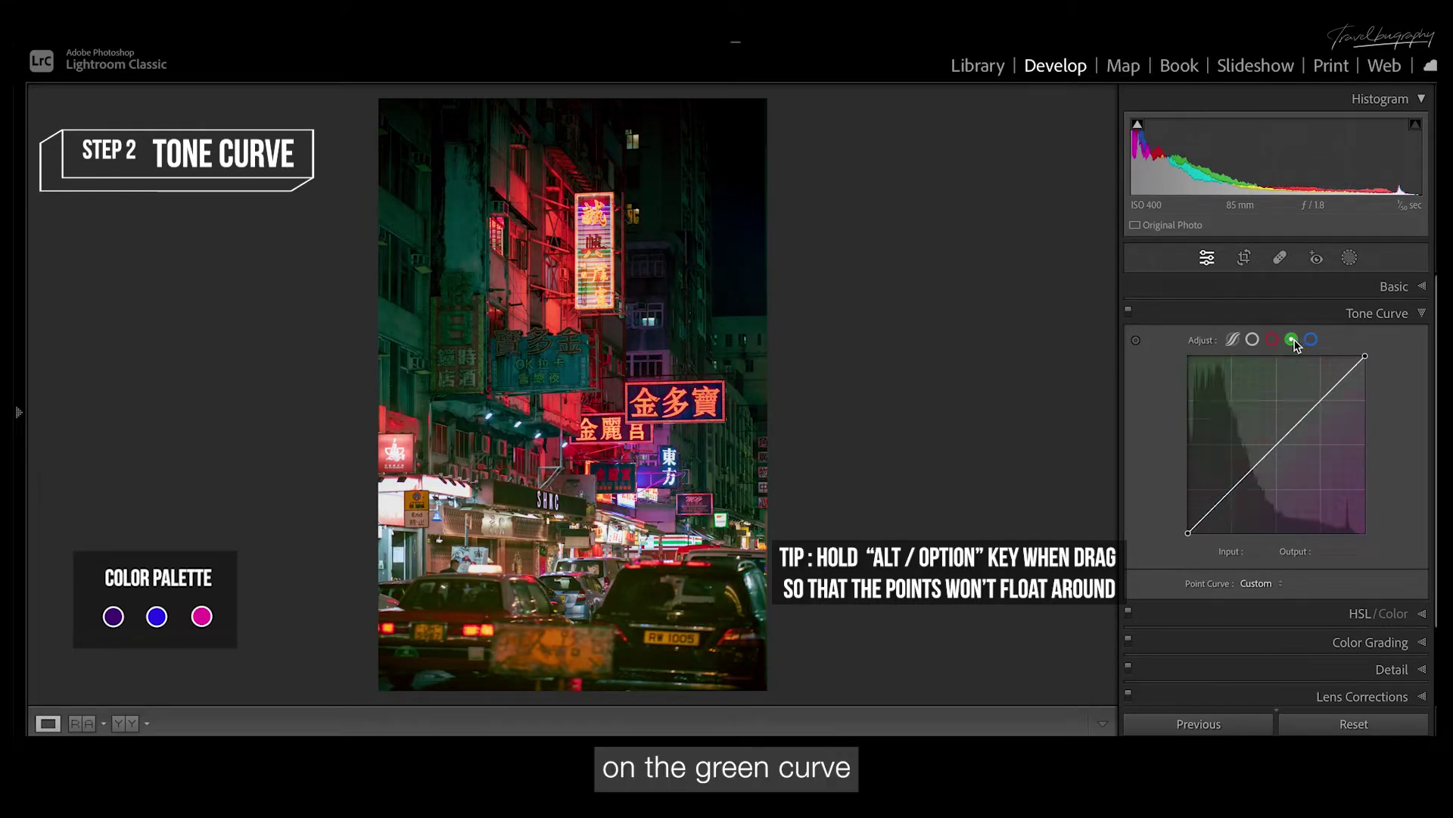
click(1277, 444)
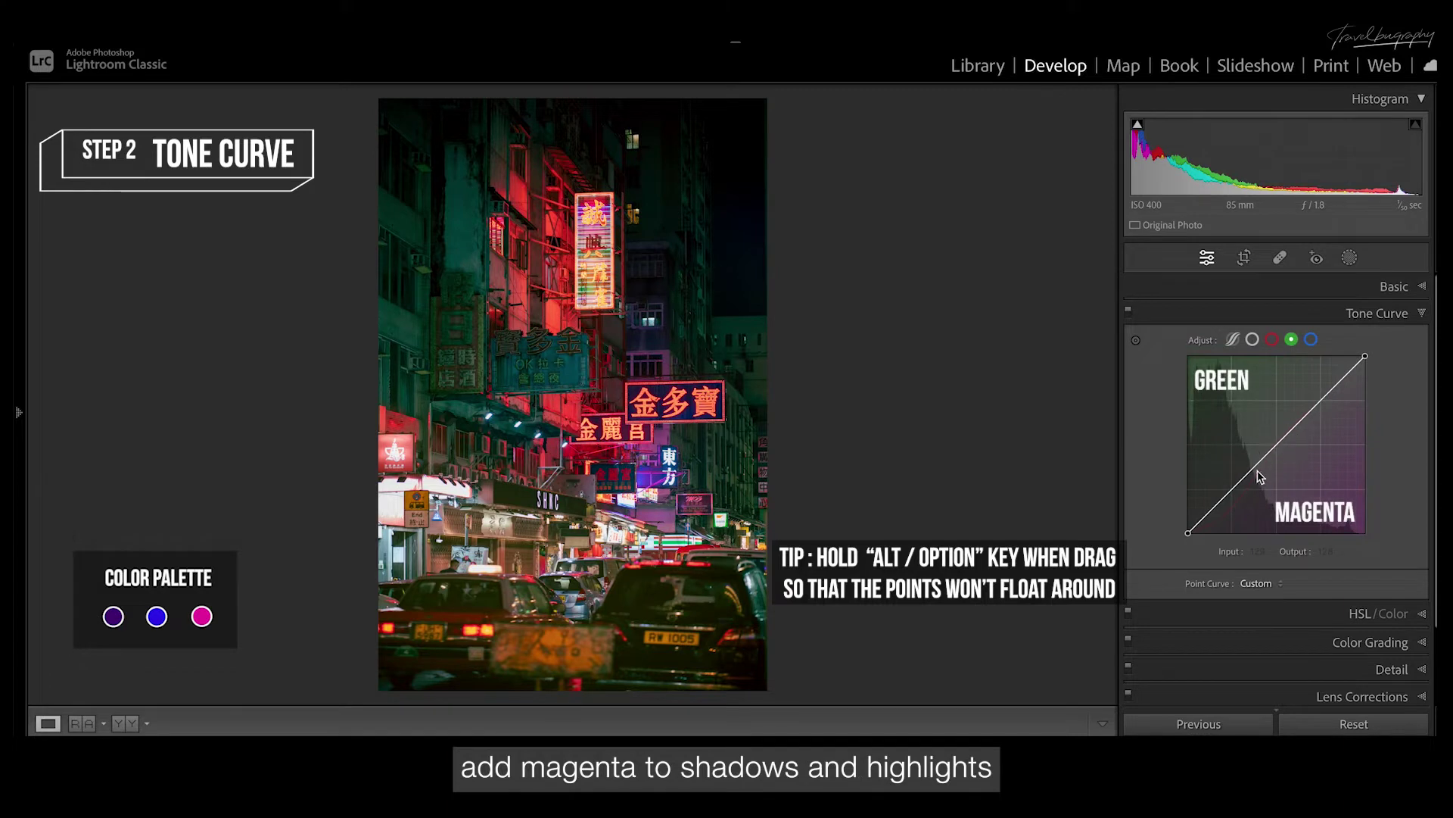
click(1233, 489)
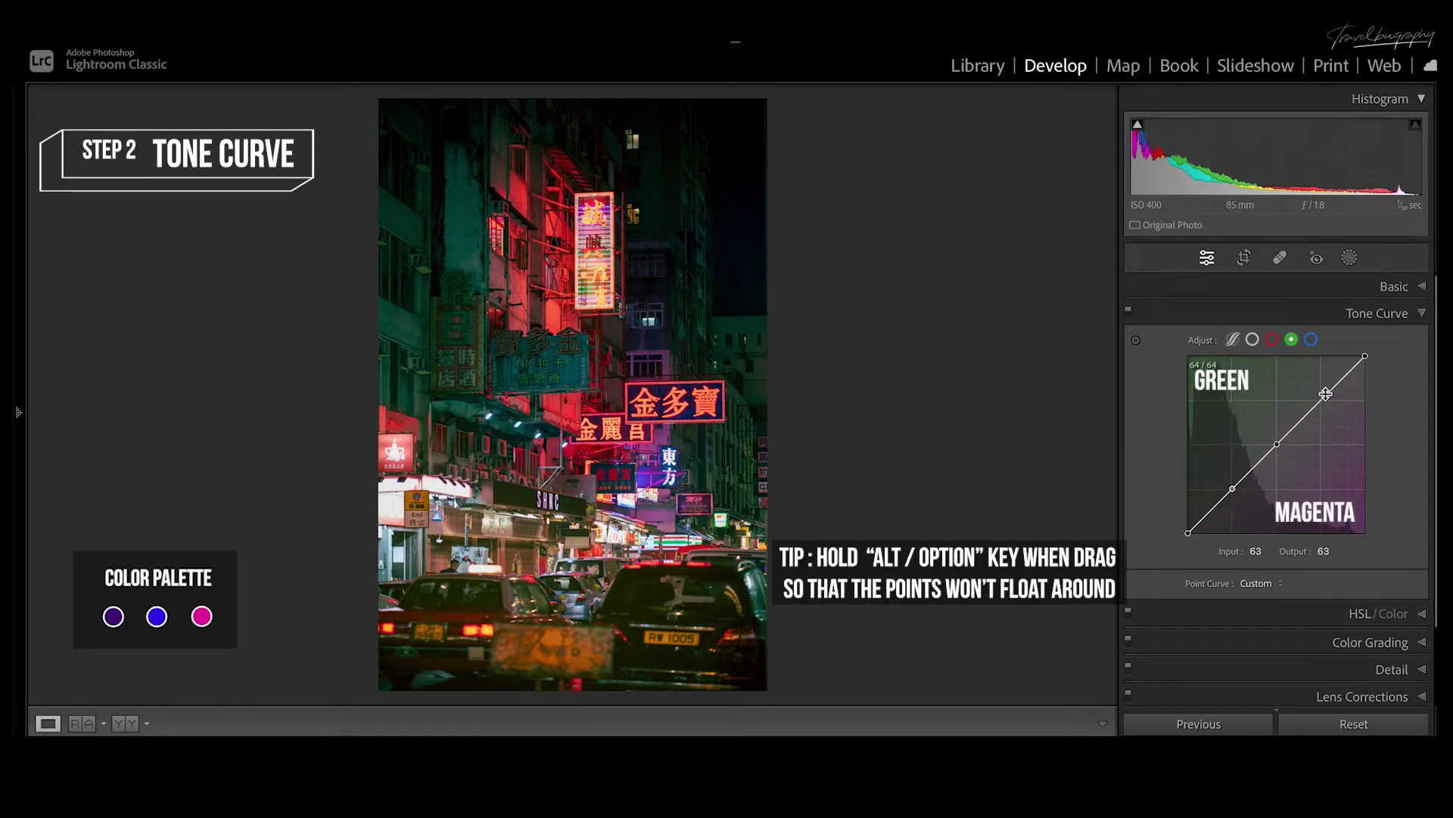
click(1321, 400)
drag(1233, 489, 1233, 509)
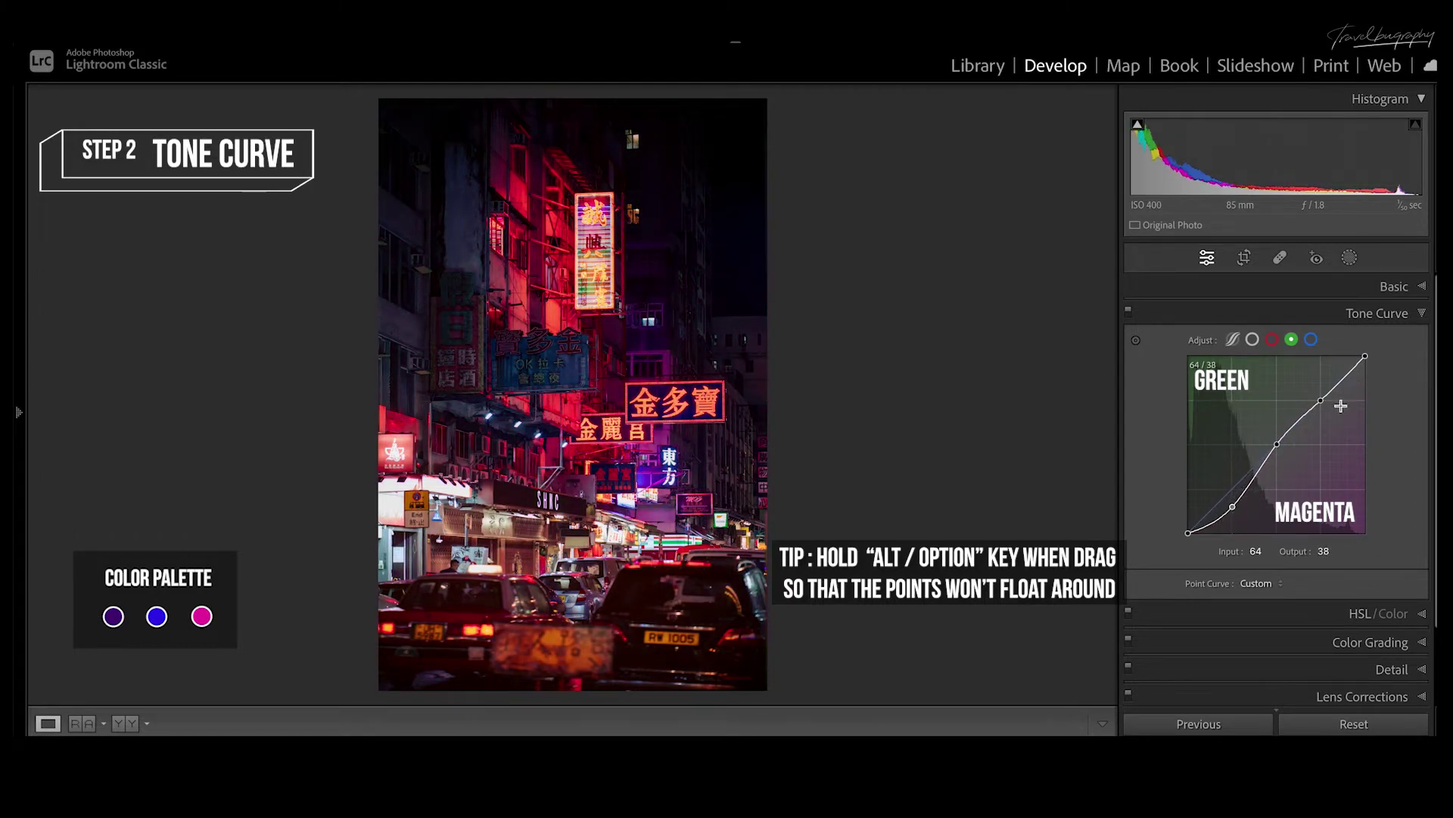
drag(1321, 401, 1321, 409)
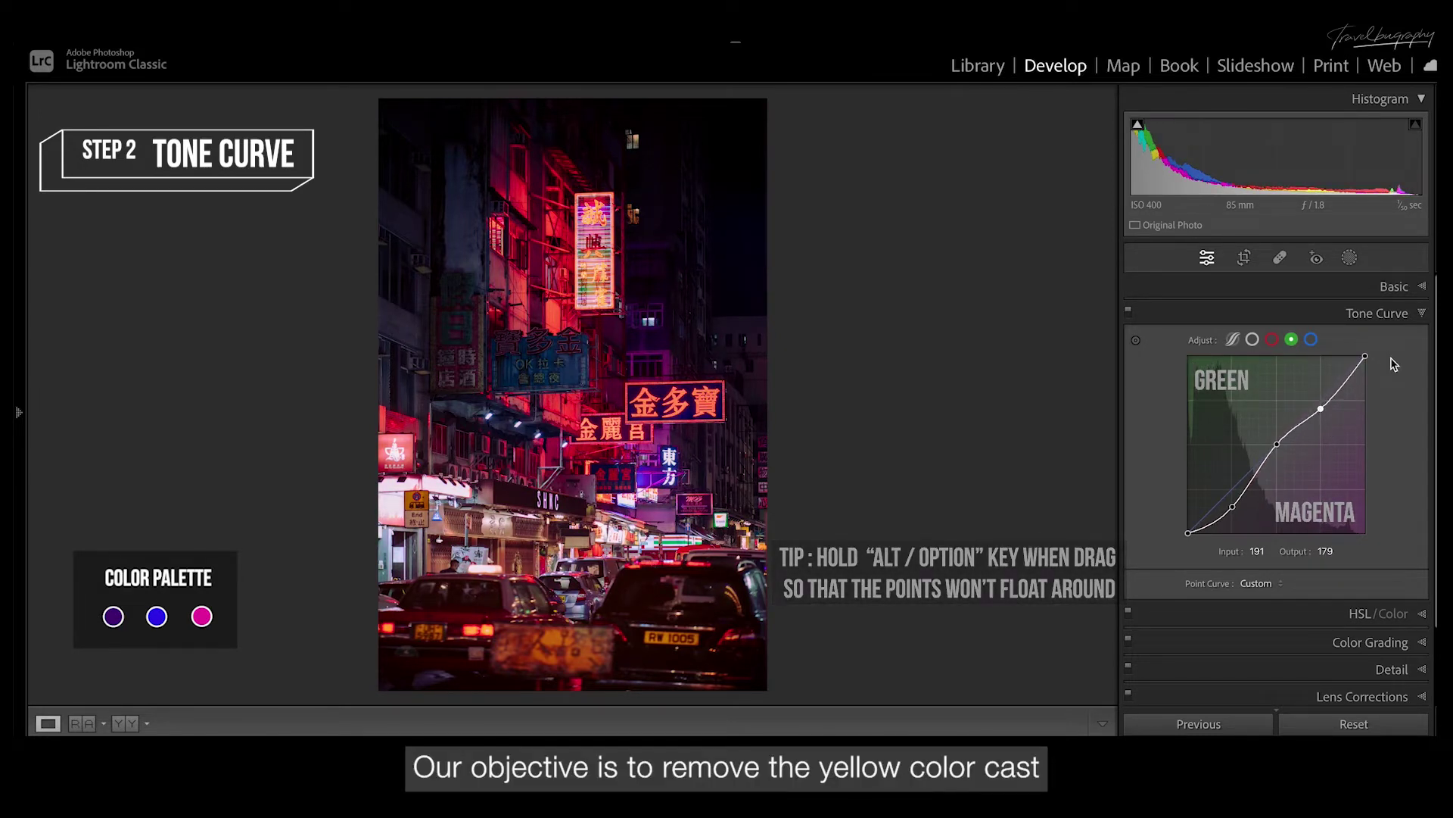
- Lift the Blue curve's midpoint so input 128 outputs 166
click(1311, 339)
drag(1277, 446, 1278, 423)
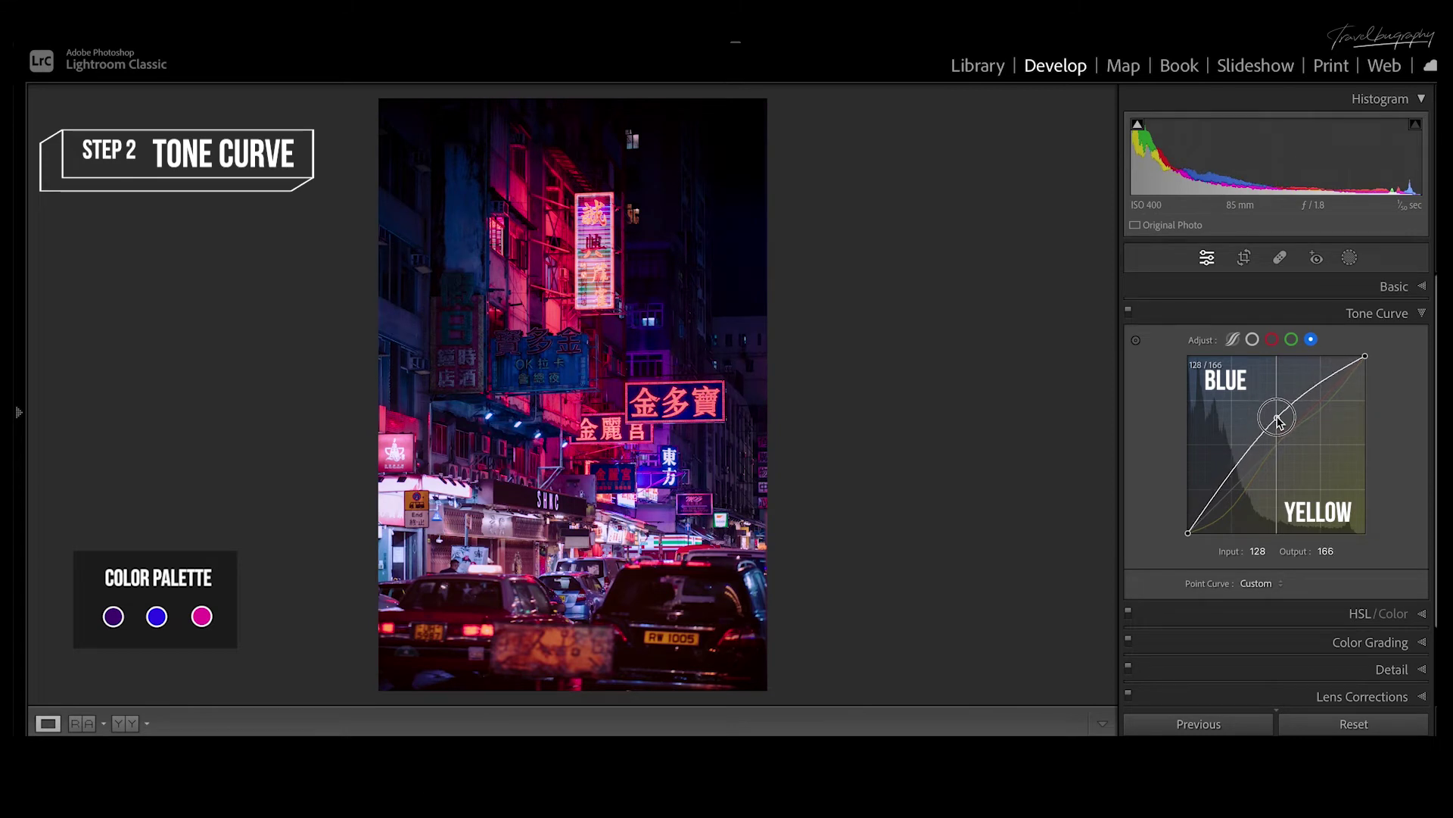
click(1384, 288)
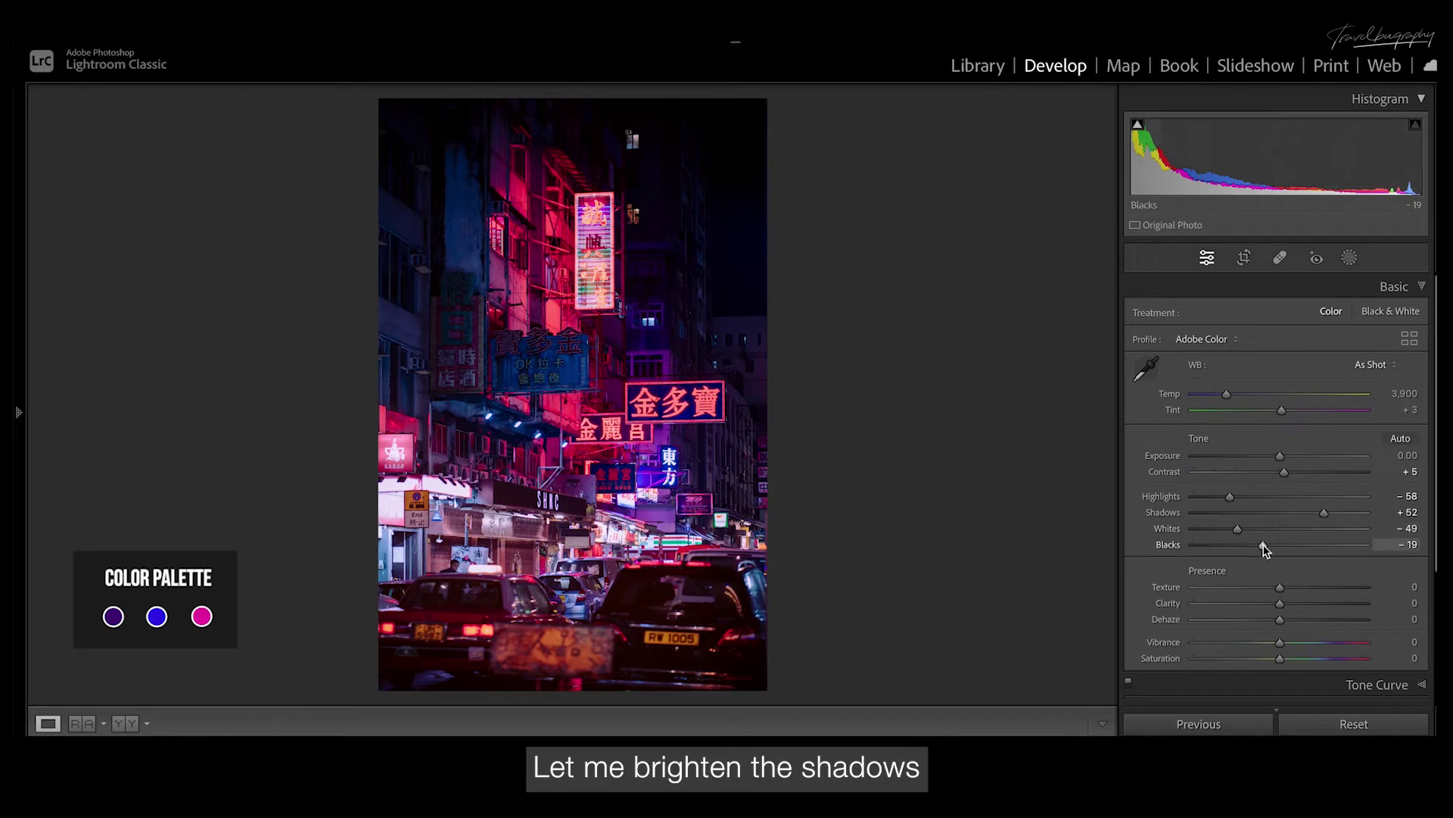
- Set Shadows to +74 and Whites to −13 in the Basic panel
drag(1264, 549, 1344, 512)
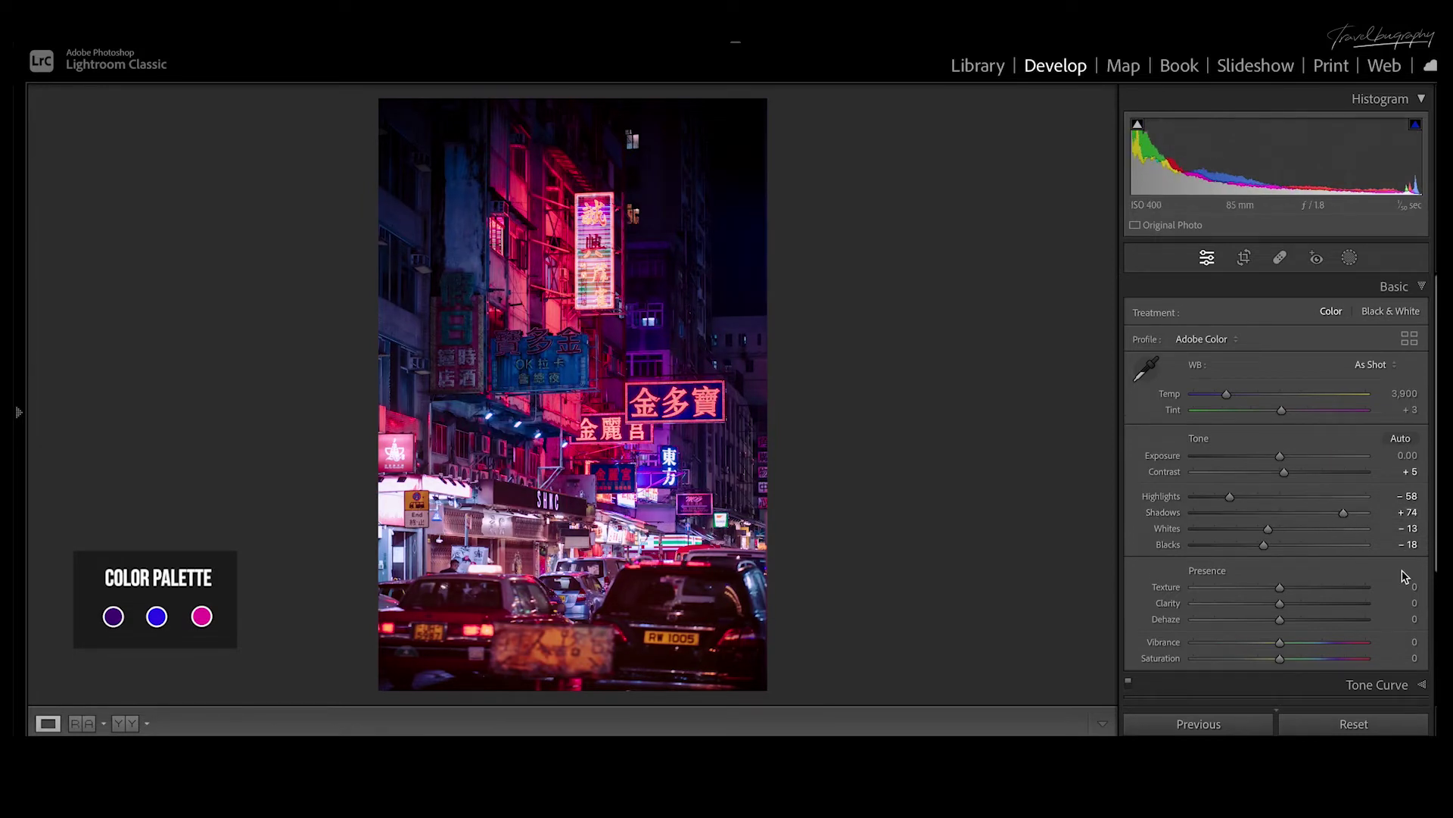
scroll(1405, 577, down, 3)
click(1401, 559)
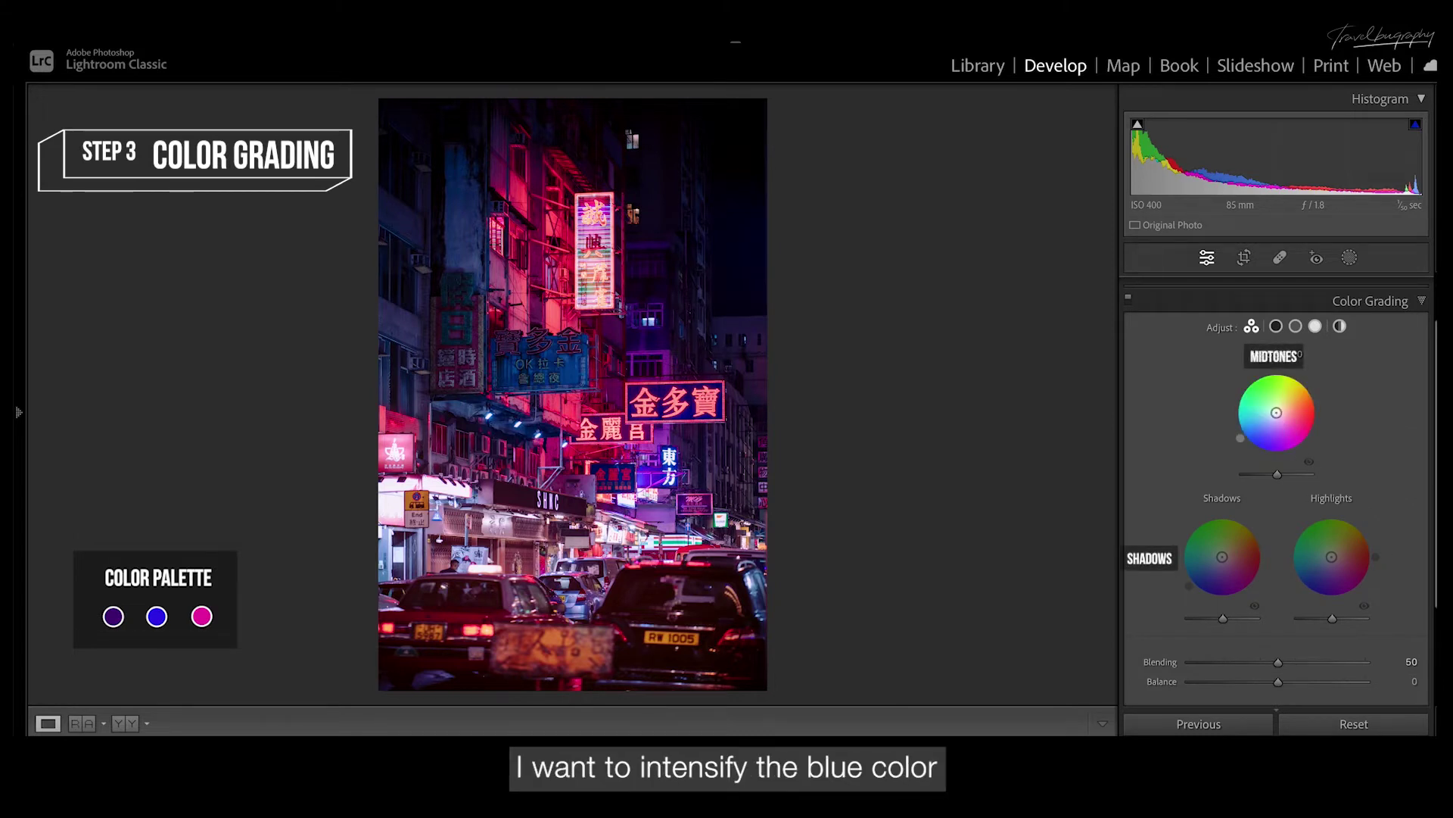
- Tint Midtones and Shadows blue (Shadows hue 224, saturation 34), keeping Shadows luminance at 0
drag(1276, 413, 1261, 425)
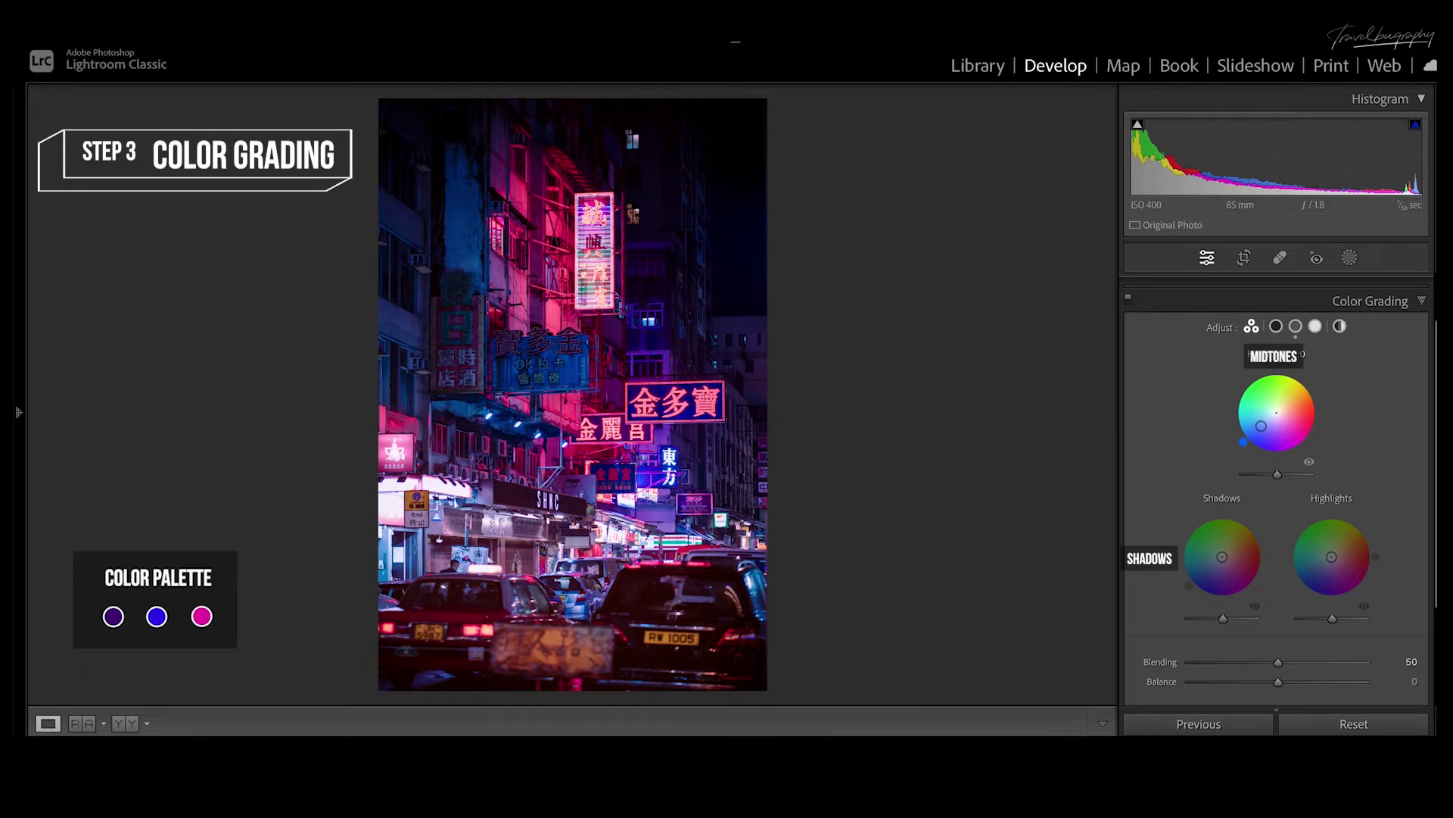
mouse_move(1221, 557)
mouse_down()
mouse_move(1201, 577)
mouse_move(1214, 565)
mouse_up()
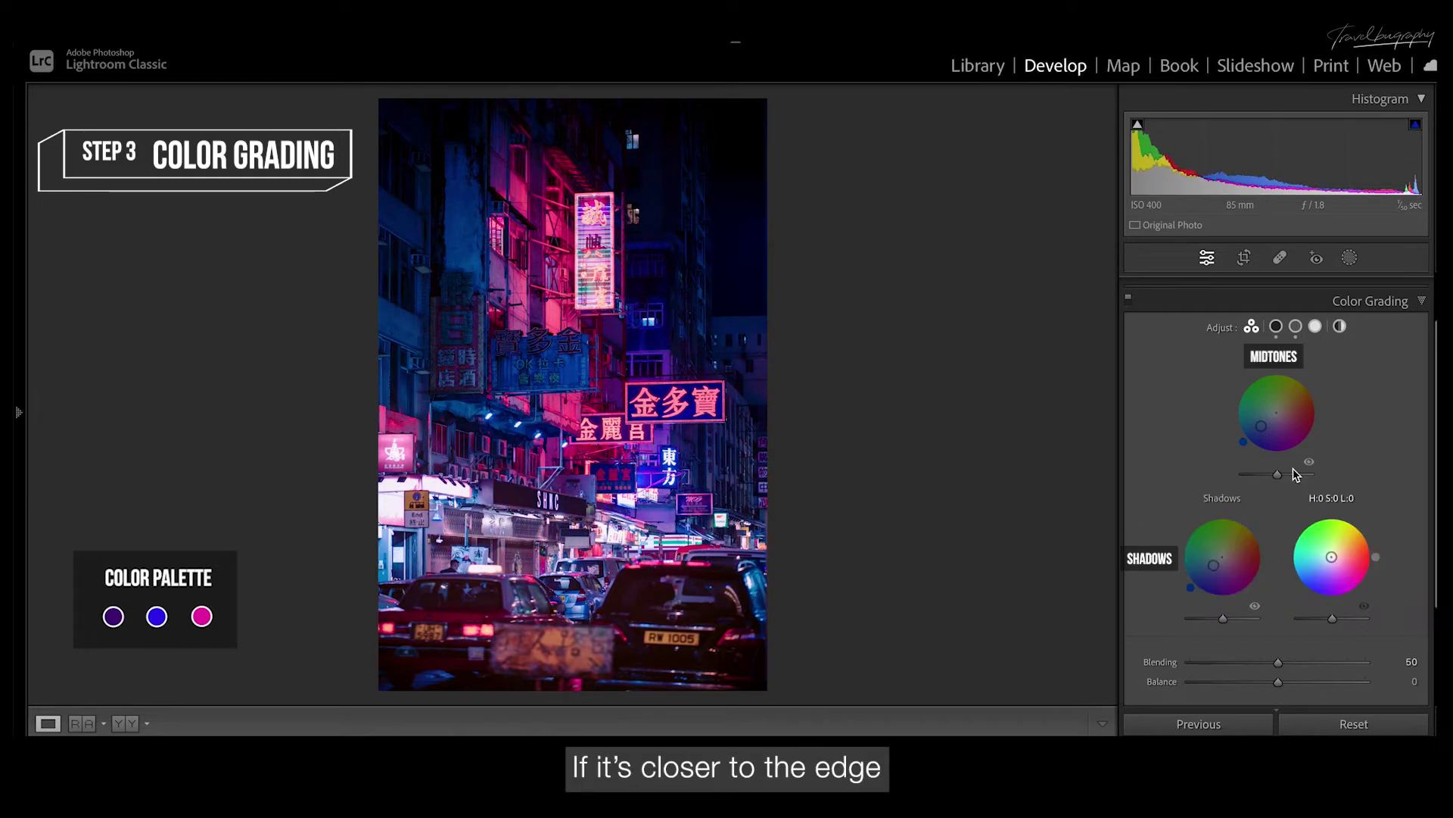
mouse_move(1265, 422)
mouse_down()
mouse_move(1252, 433)
mouse_move(1268, 419)
mouse_up()
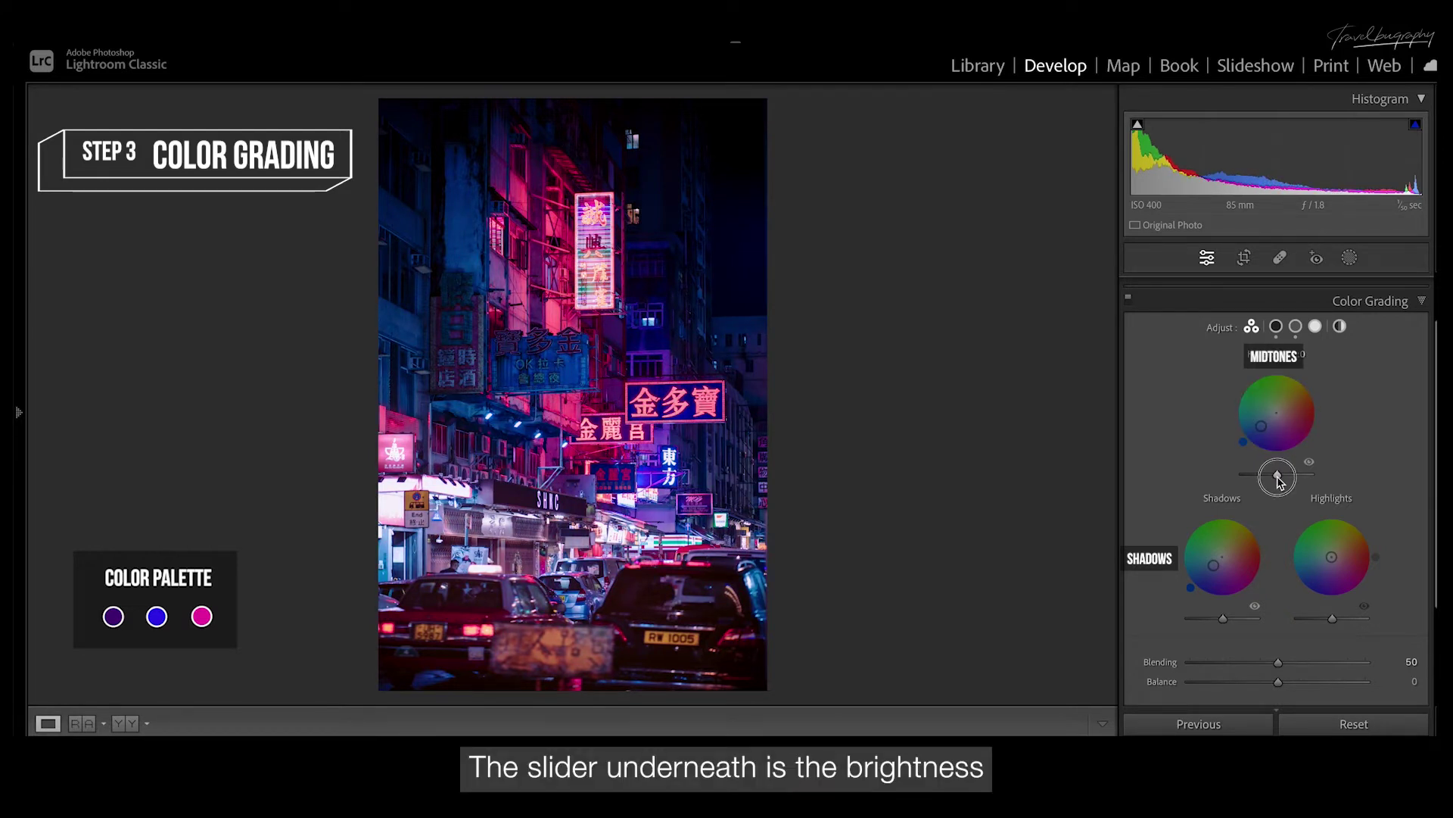
mouse_move(1278, 477)
mouse_down()
mouse_move(1239, 478)
mouse_move(1315, 477)
mouse_move(1276, 475)
mouse_up()
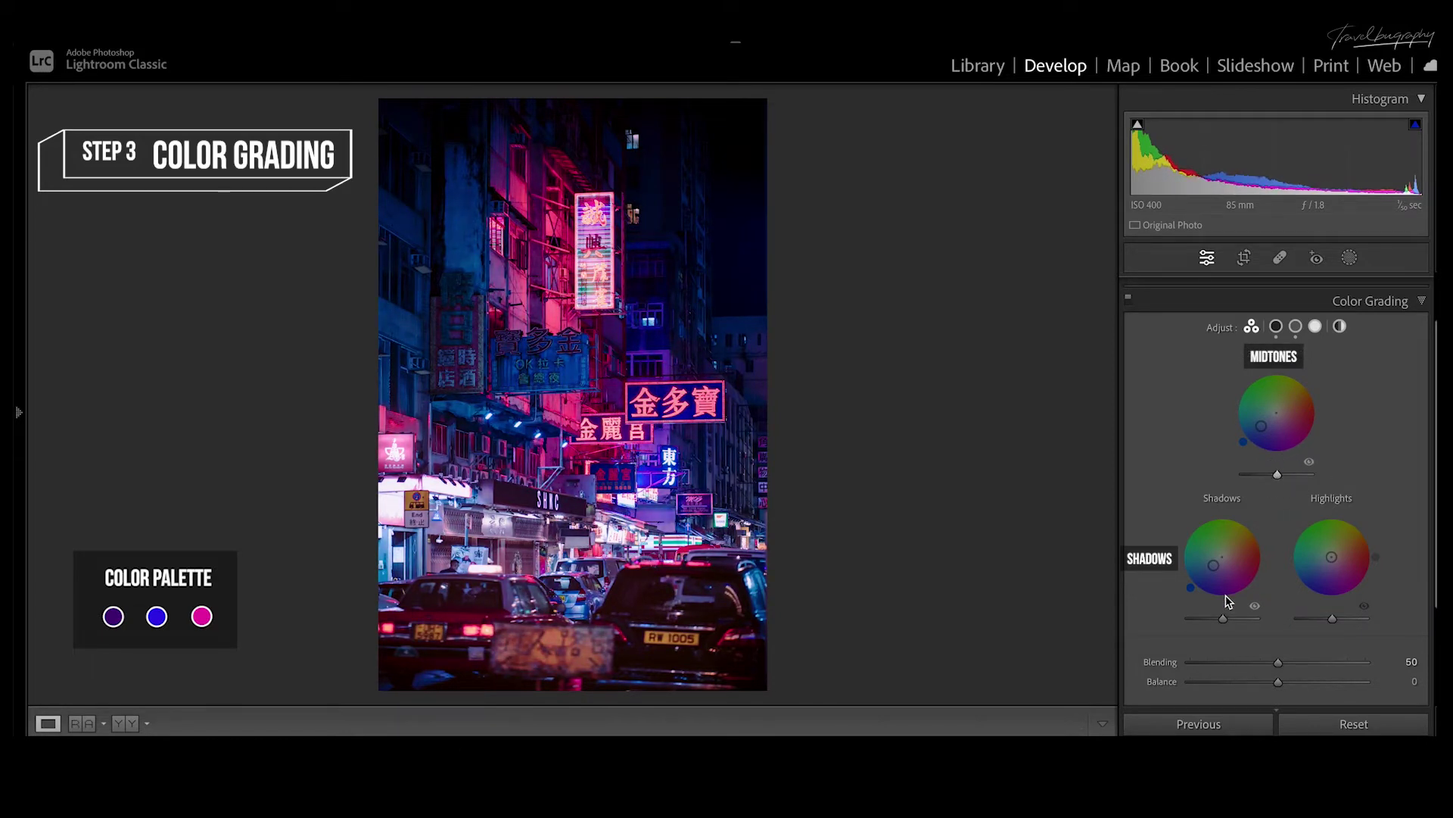
drag(1223, 618, 1192, 622)
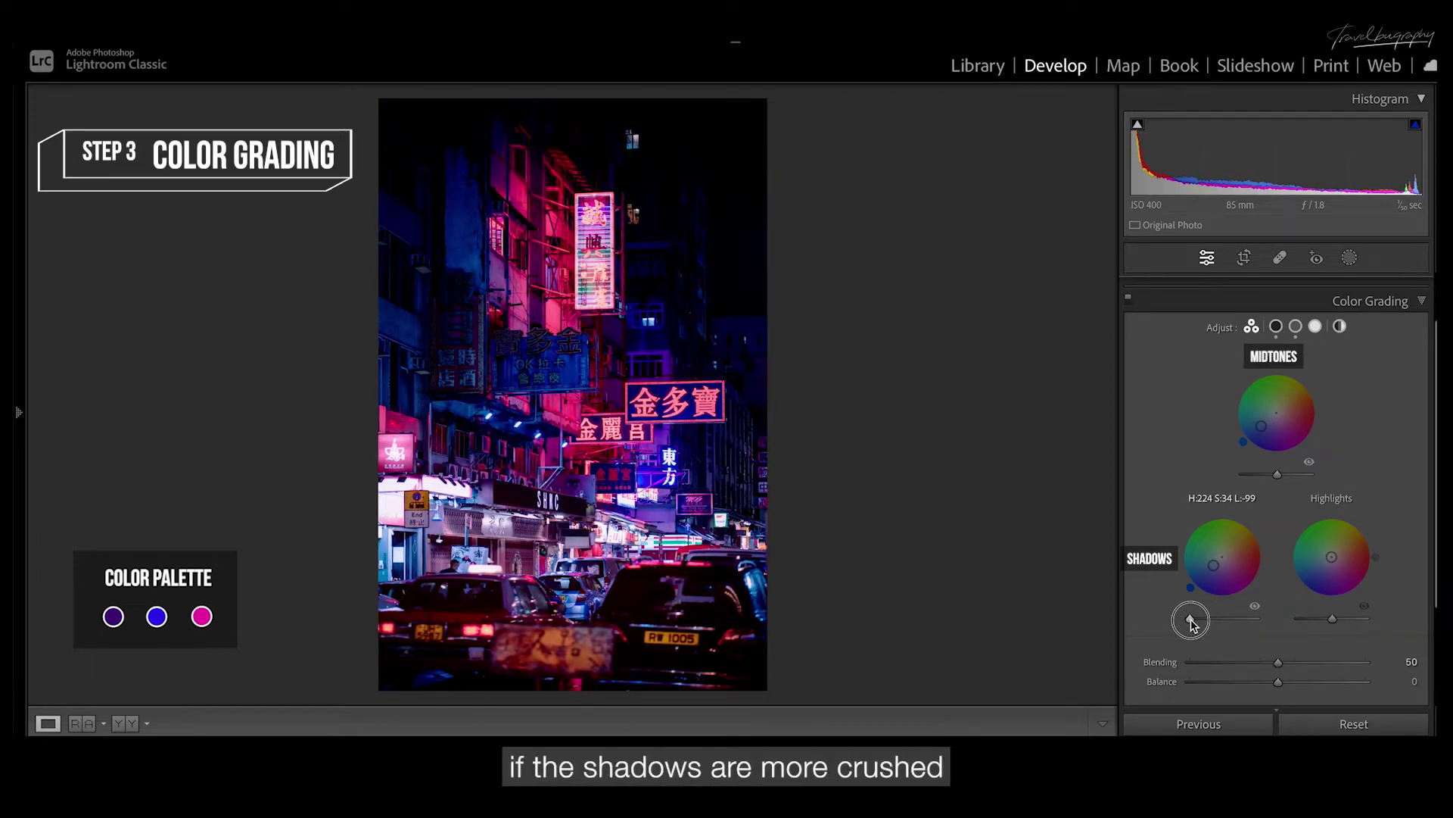
drag(1190, 619, 1222, 619)
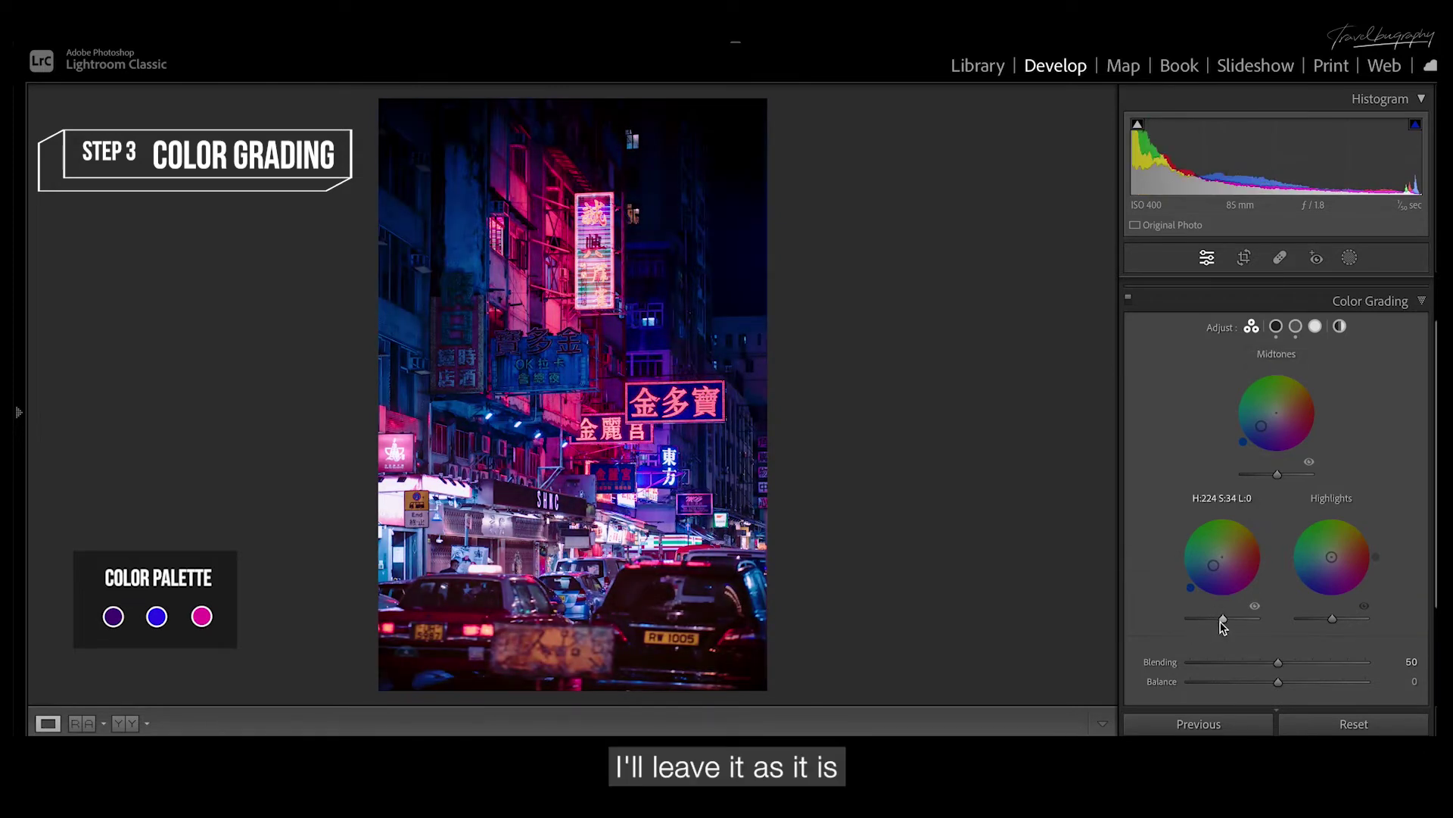
- Set Presence to Texture +40, Clarity +32 and Dehaze +7
scroll(1363, 424, up, 2)
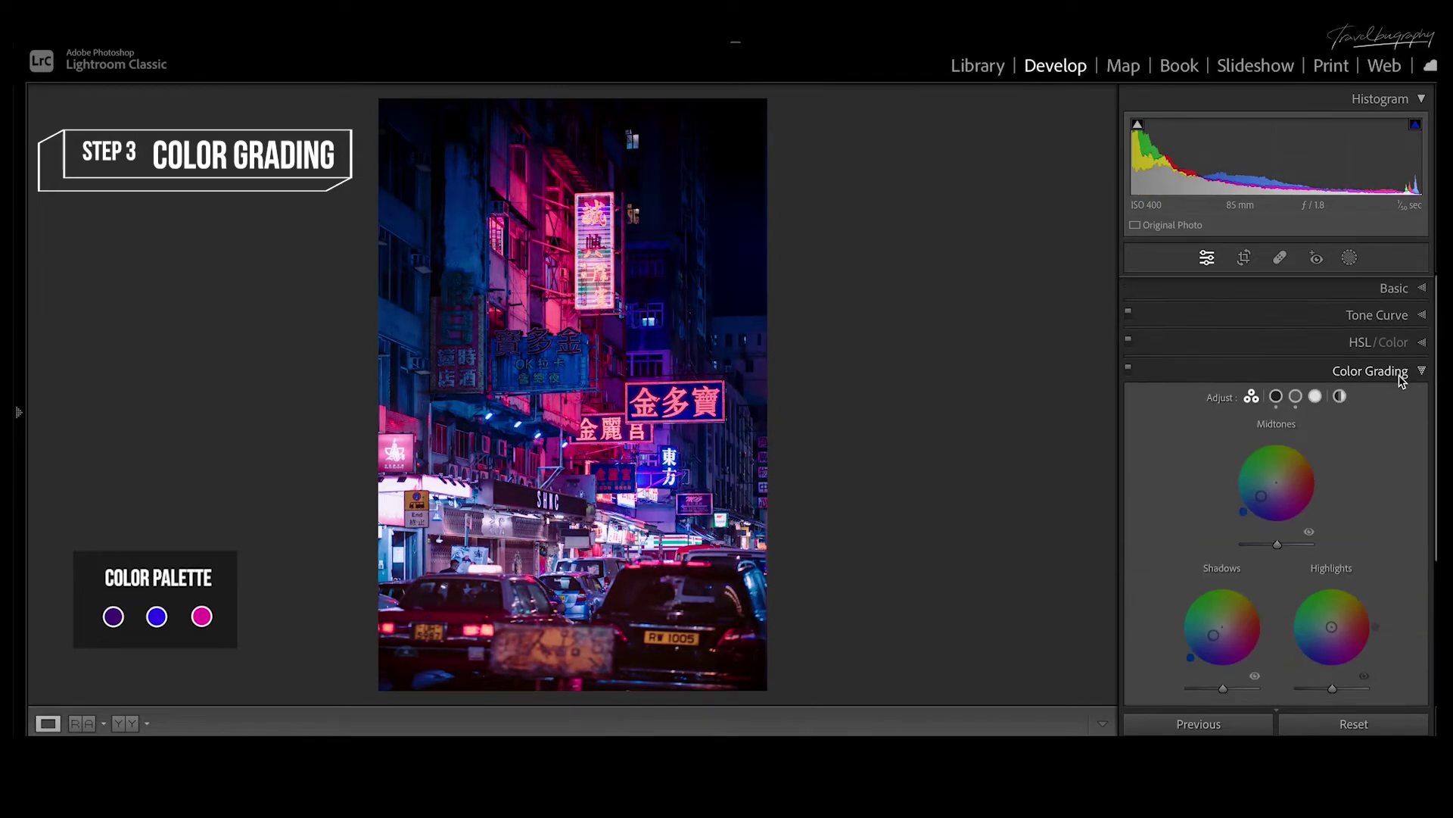
click(1395, 287)
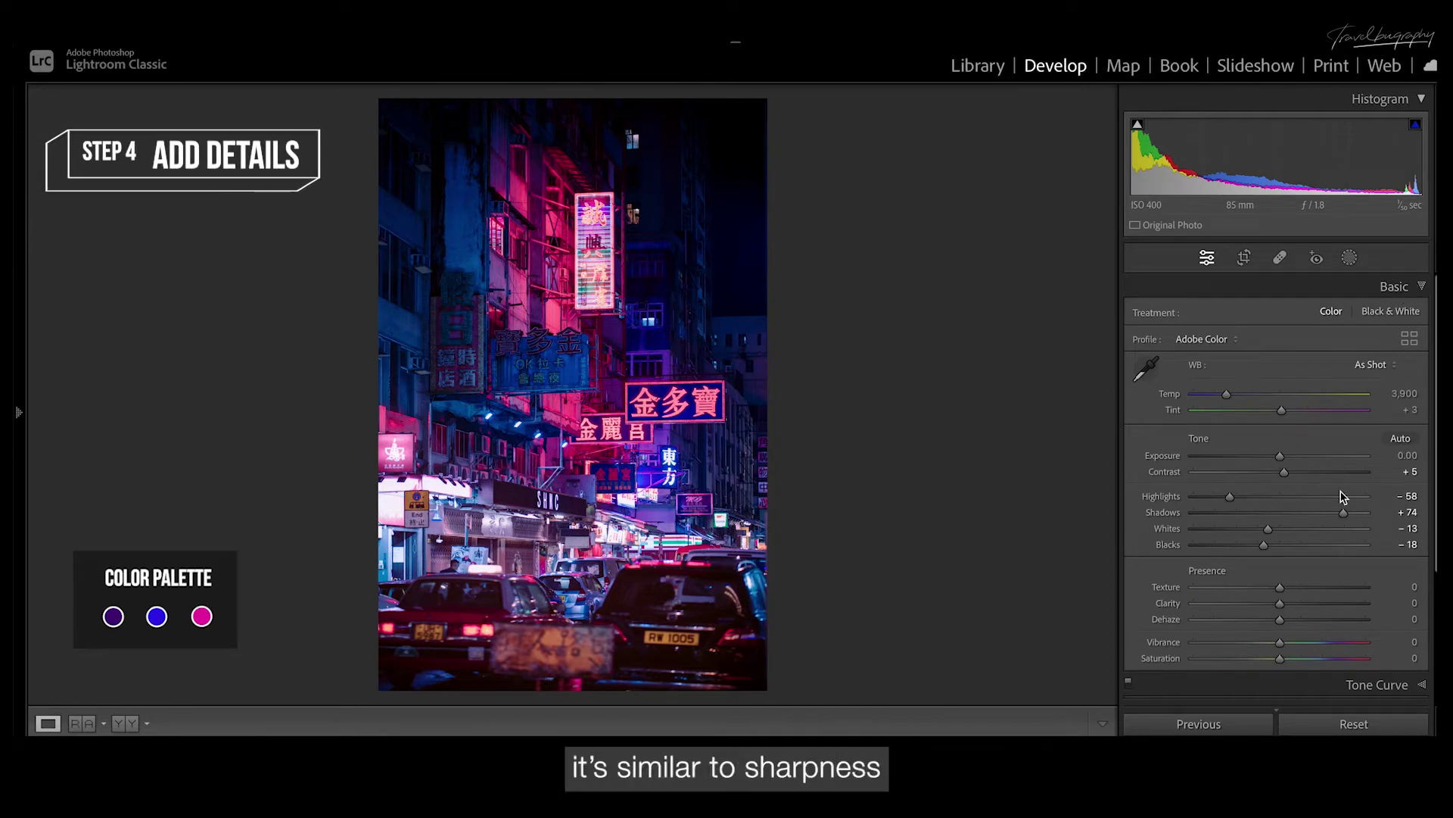
drag(1281, 591, 1287, 626)
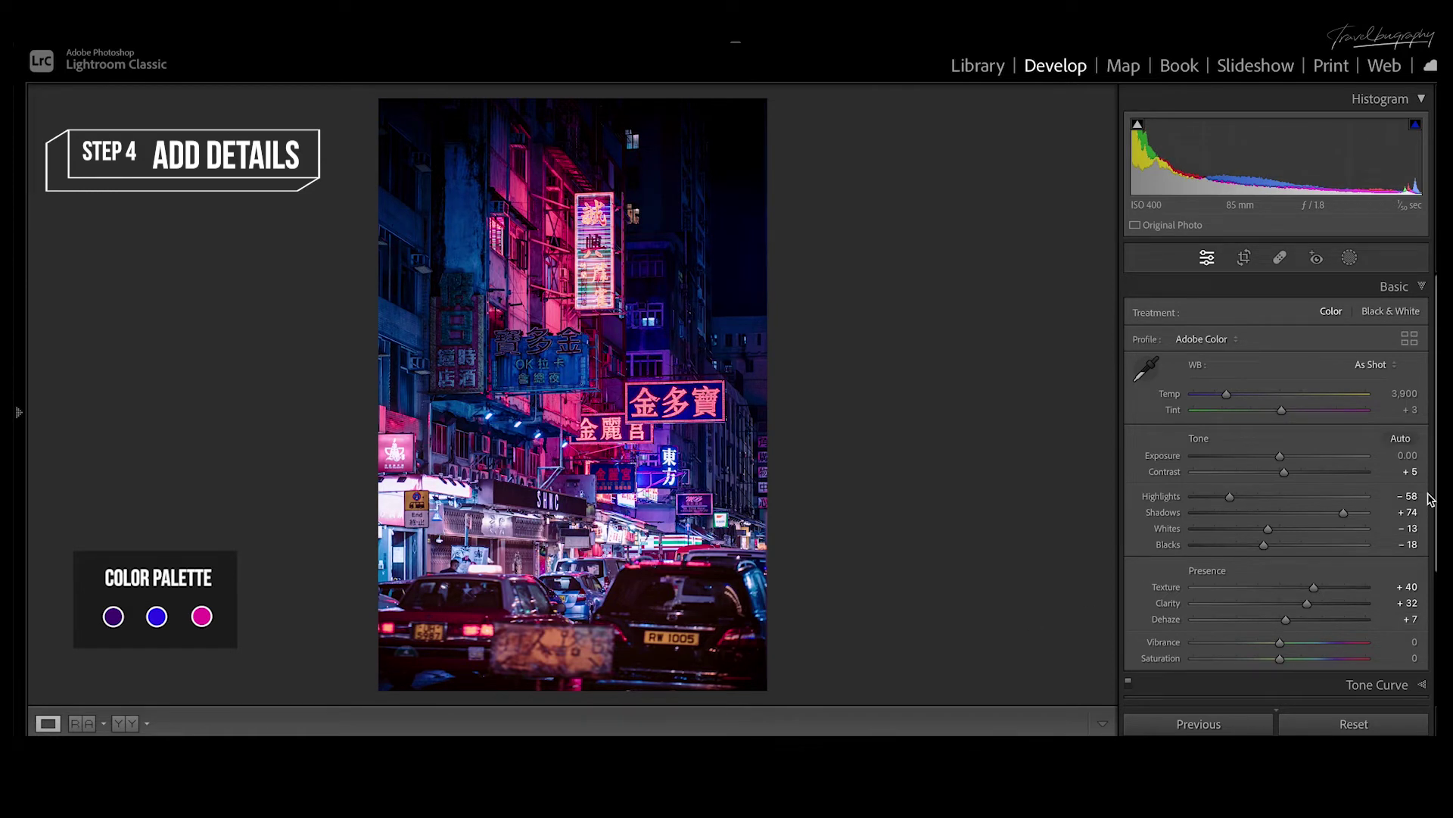
scroll(1426, 496, down, 5)
- Raise the RGB tone curve's black point to output 13, anchoring midpoint and shadows
click(1402, 494)
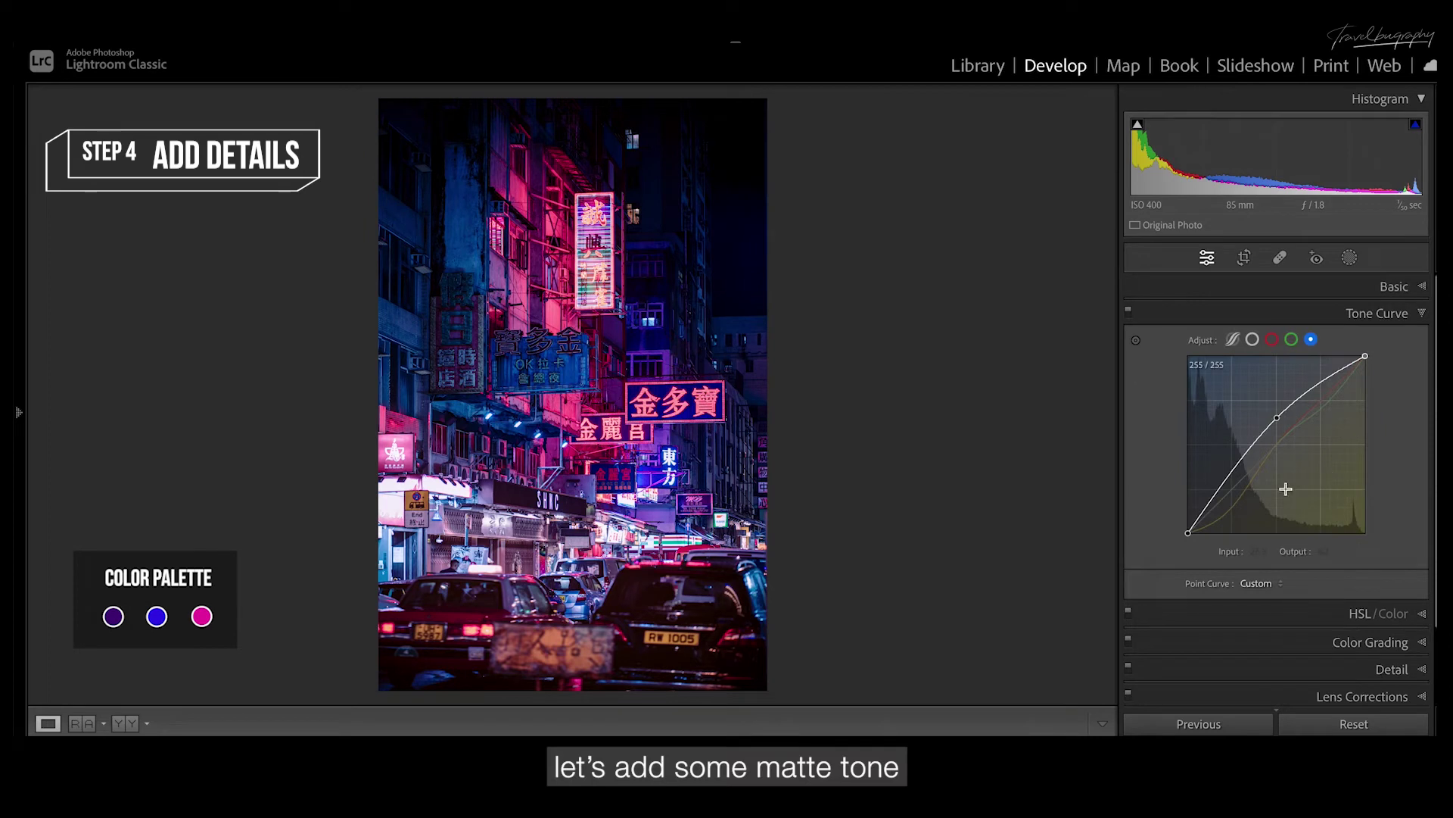
click(1253, 340)
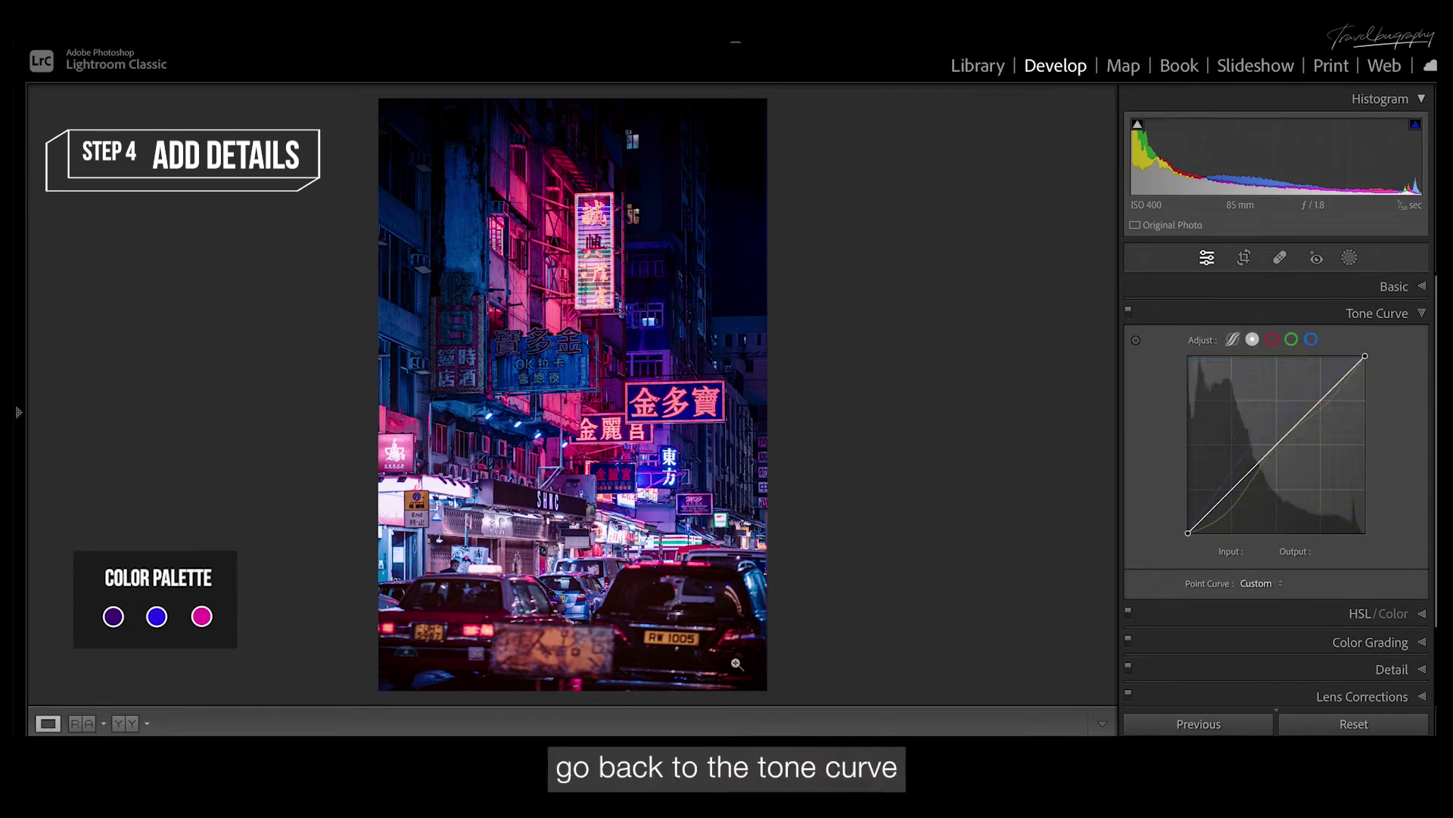
click(1277, 444)
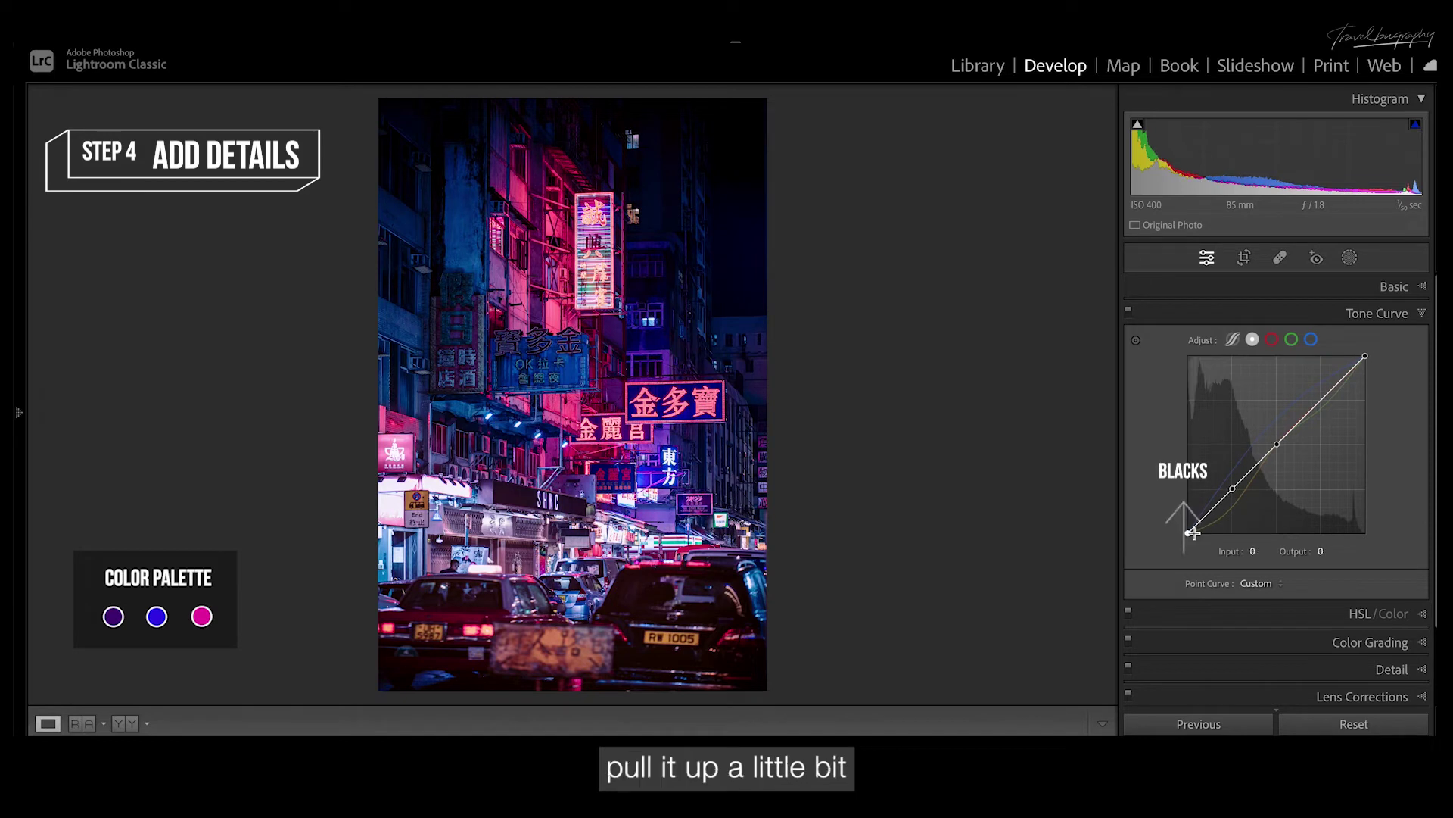
drag(1189, 533, 1186, 528)
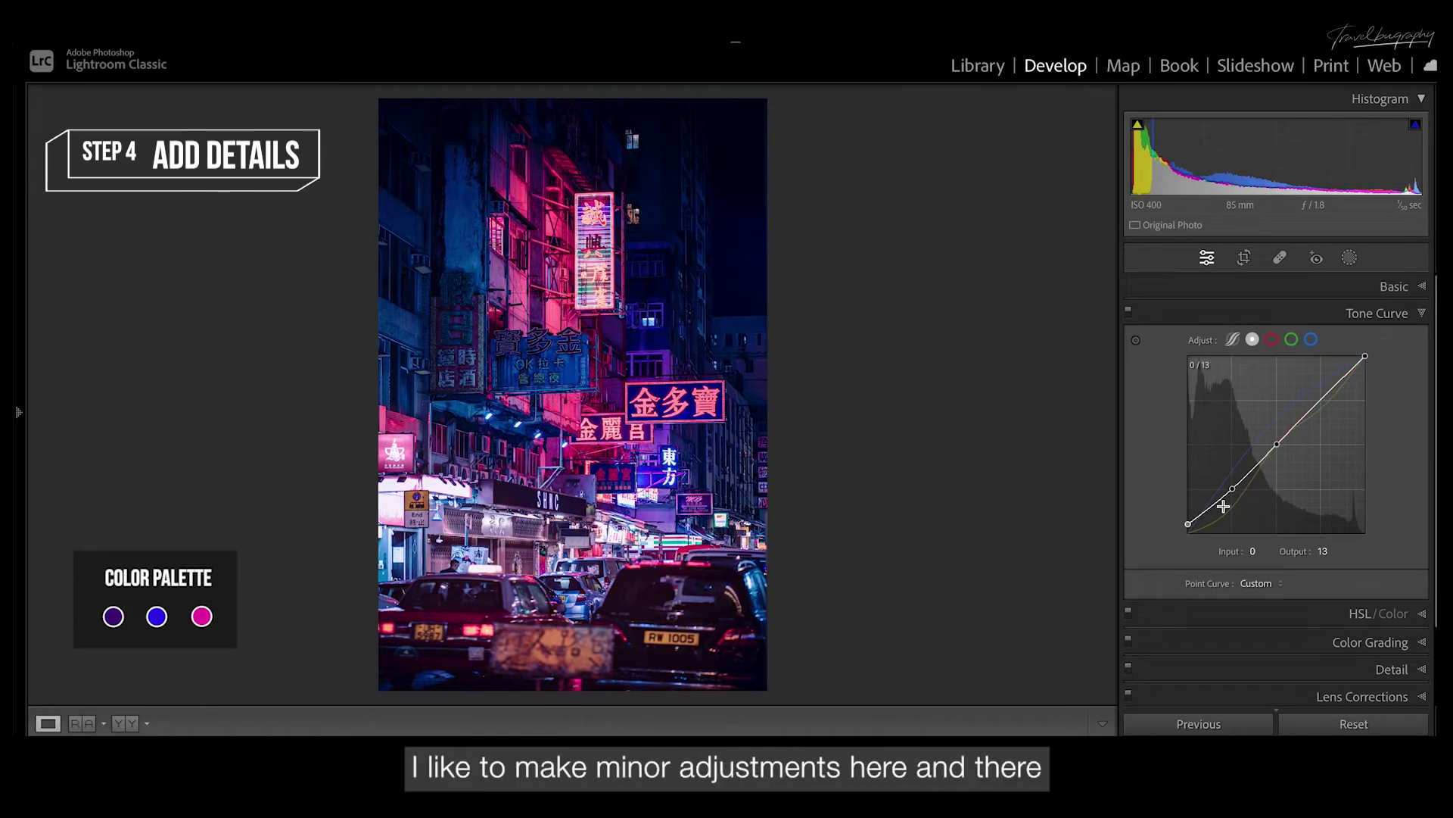
drag(1234, 491, 1233, 492)
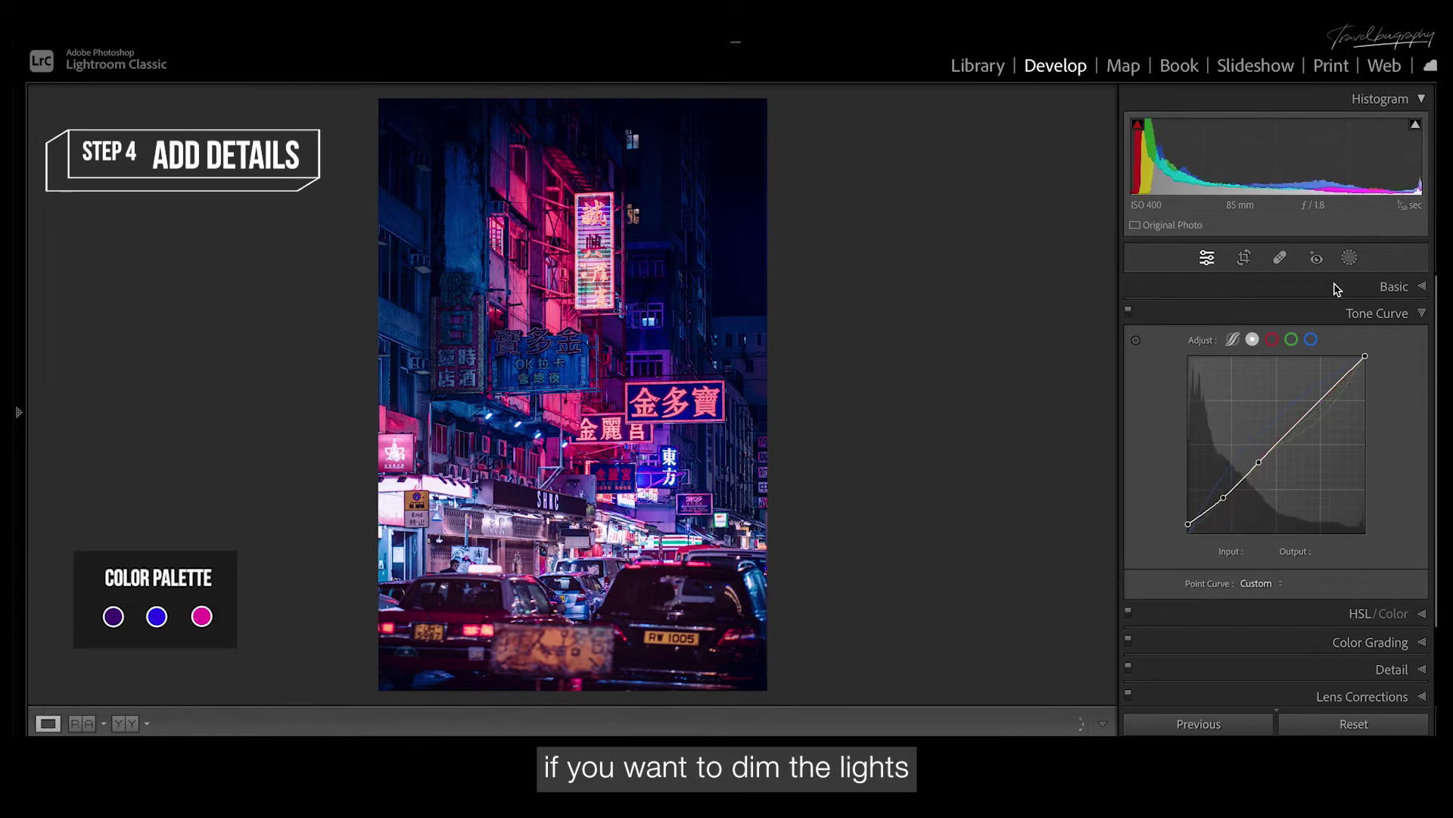
click(1366, 614)
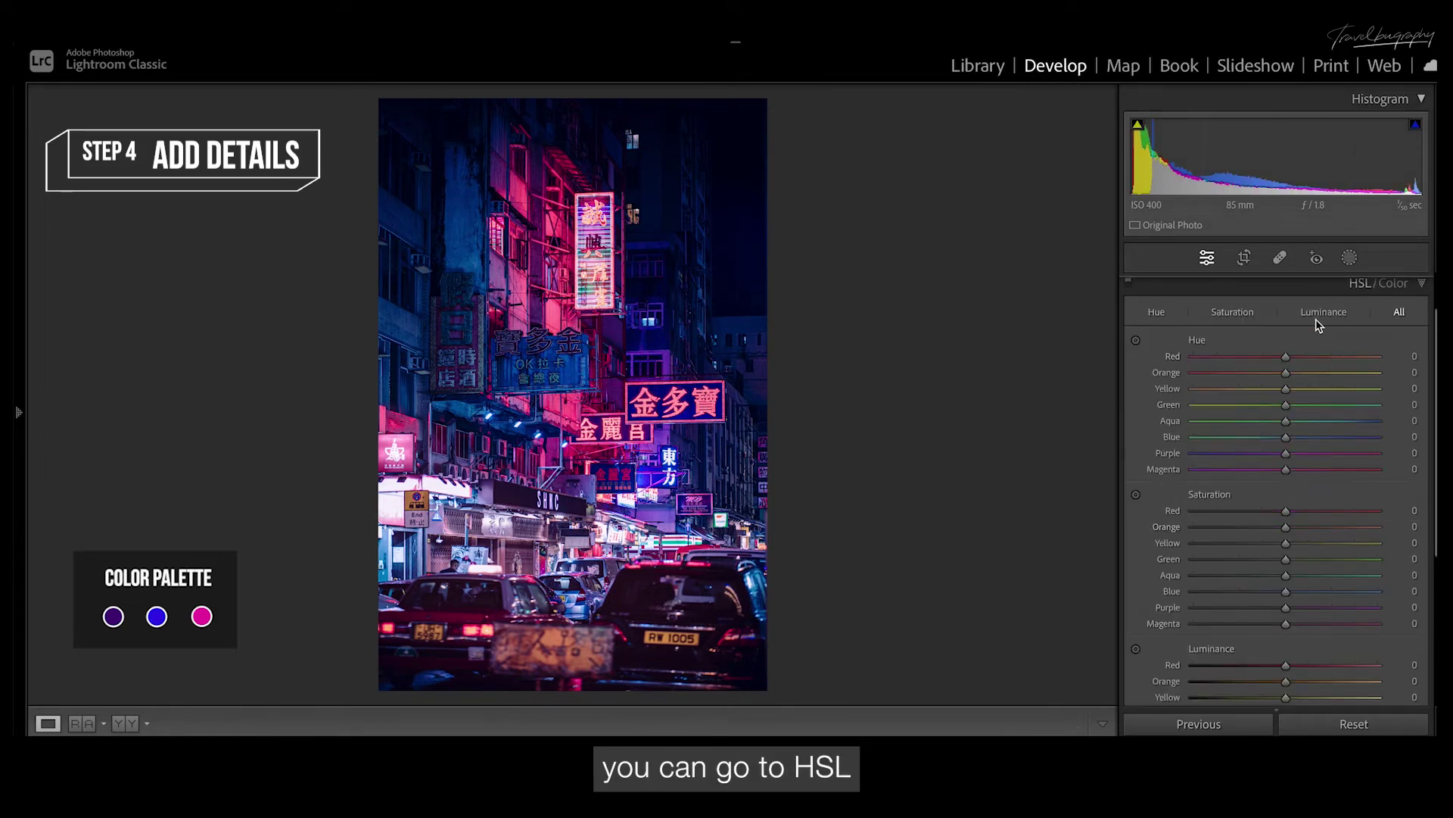
- In HSL Luminance, try Blue and Orange, reset Orange, and set Red to +39
click(1319, 316)
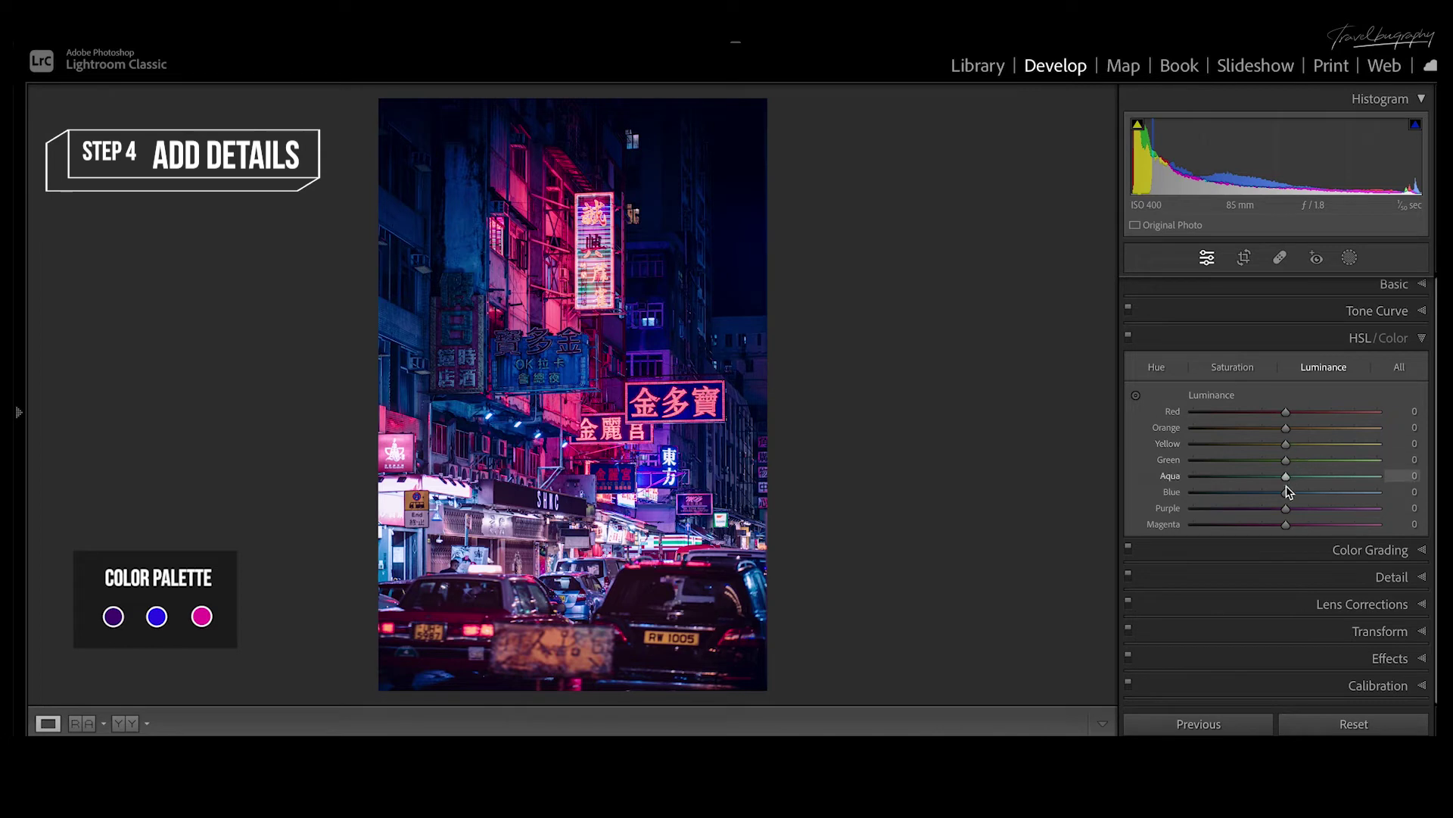
mouse_move(1289, 492)
mouse_down()
mouse_move(1372, 492)
mouse_move(1266, 496)
mouse_move(1393, 492)
mouse_move(1252, 496)
mouse_move(1366, 493)
mouse_move(1296, 498)
mouse_up()
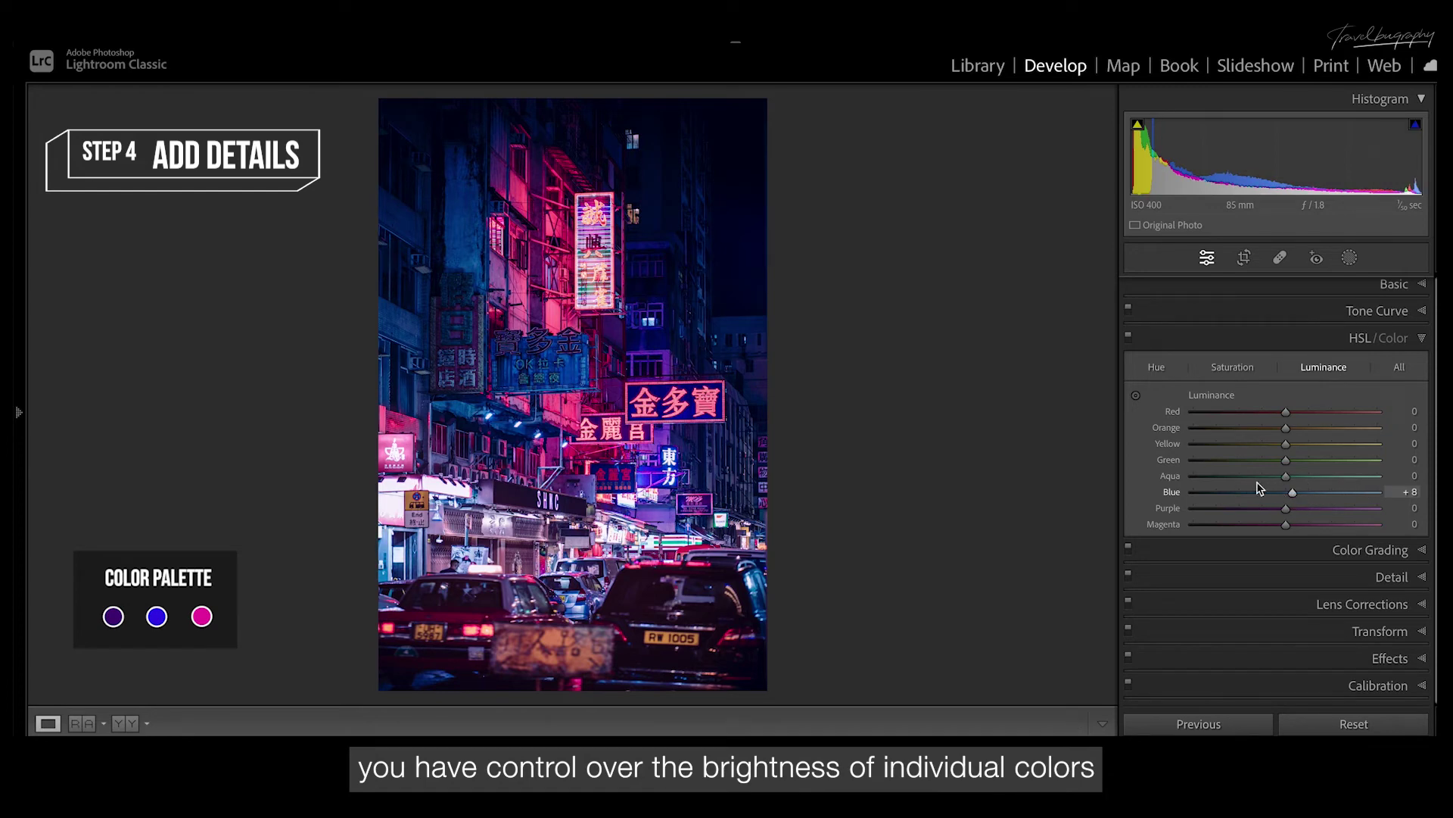
drag(1285, 428, 1353, 418)
double_click(1166, 429)
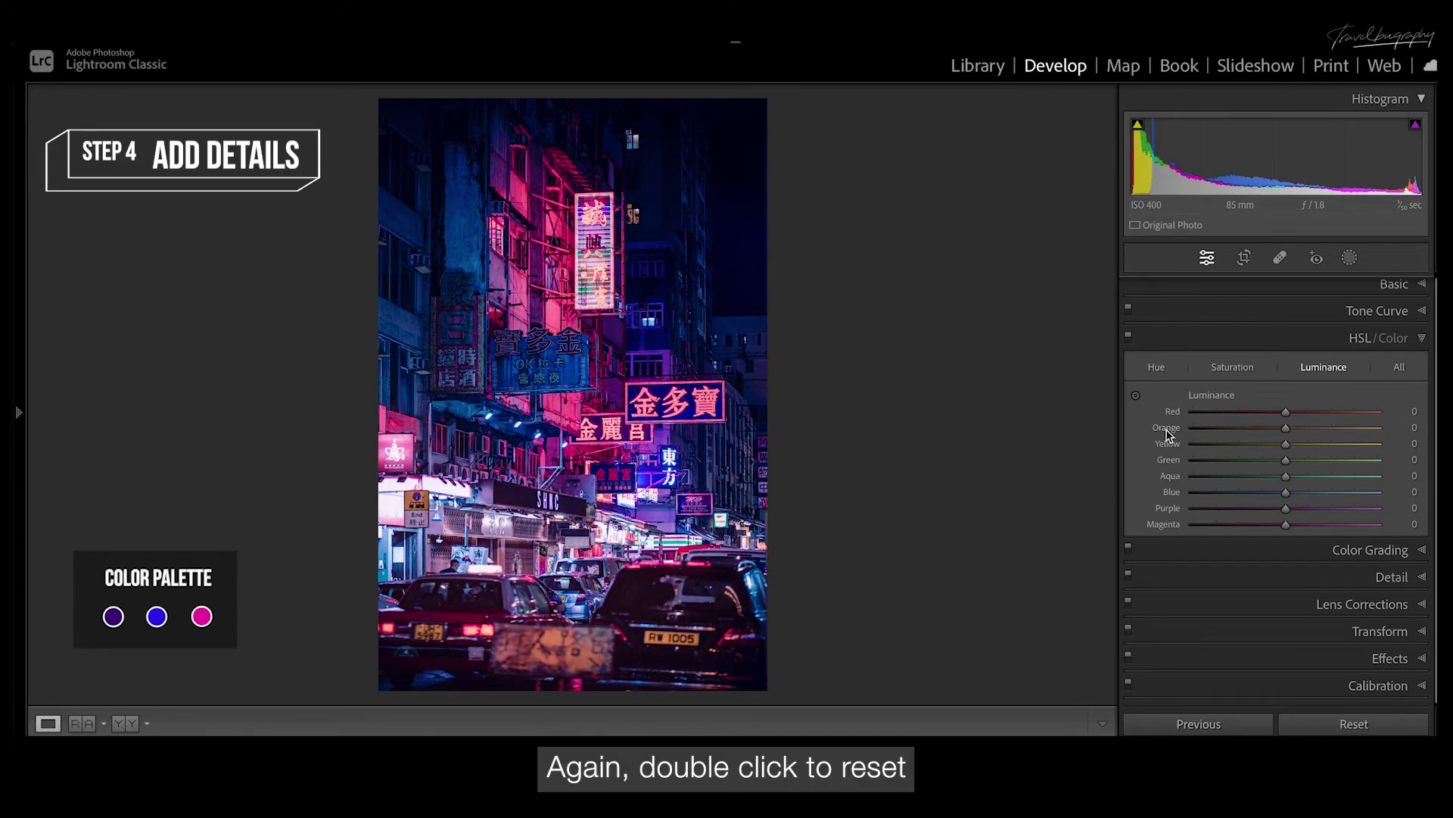
drag(1285, 415, 1319, 415)
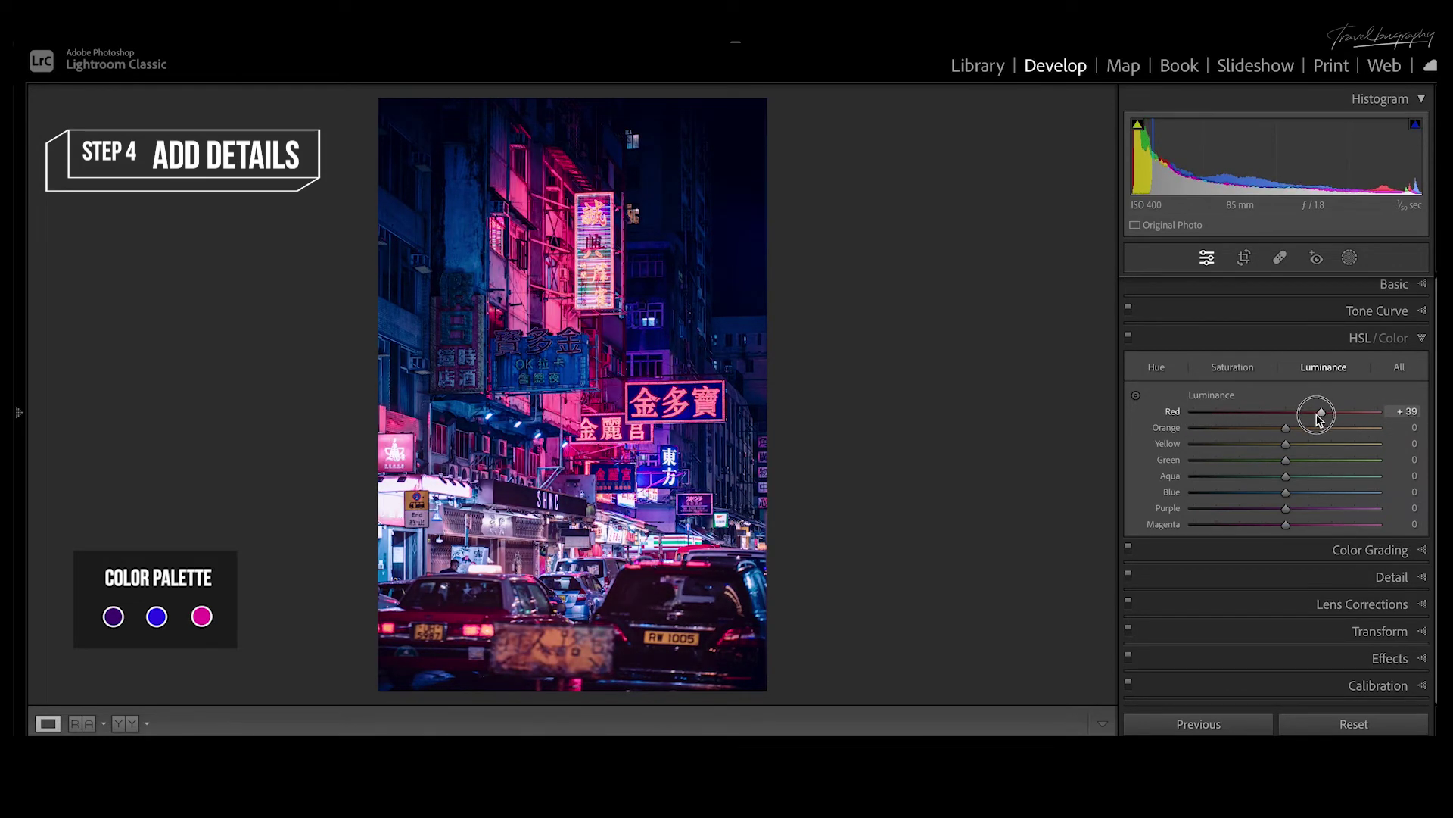
- Toggle the HSL adjustments off and on to compare the result
click(1157, 367)
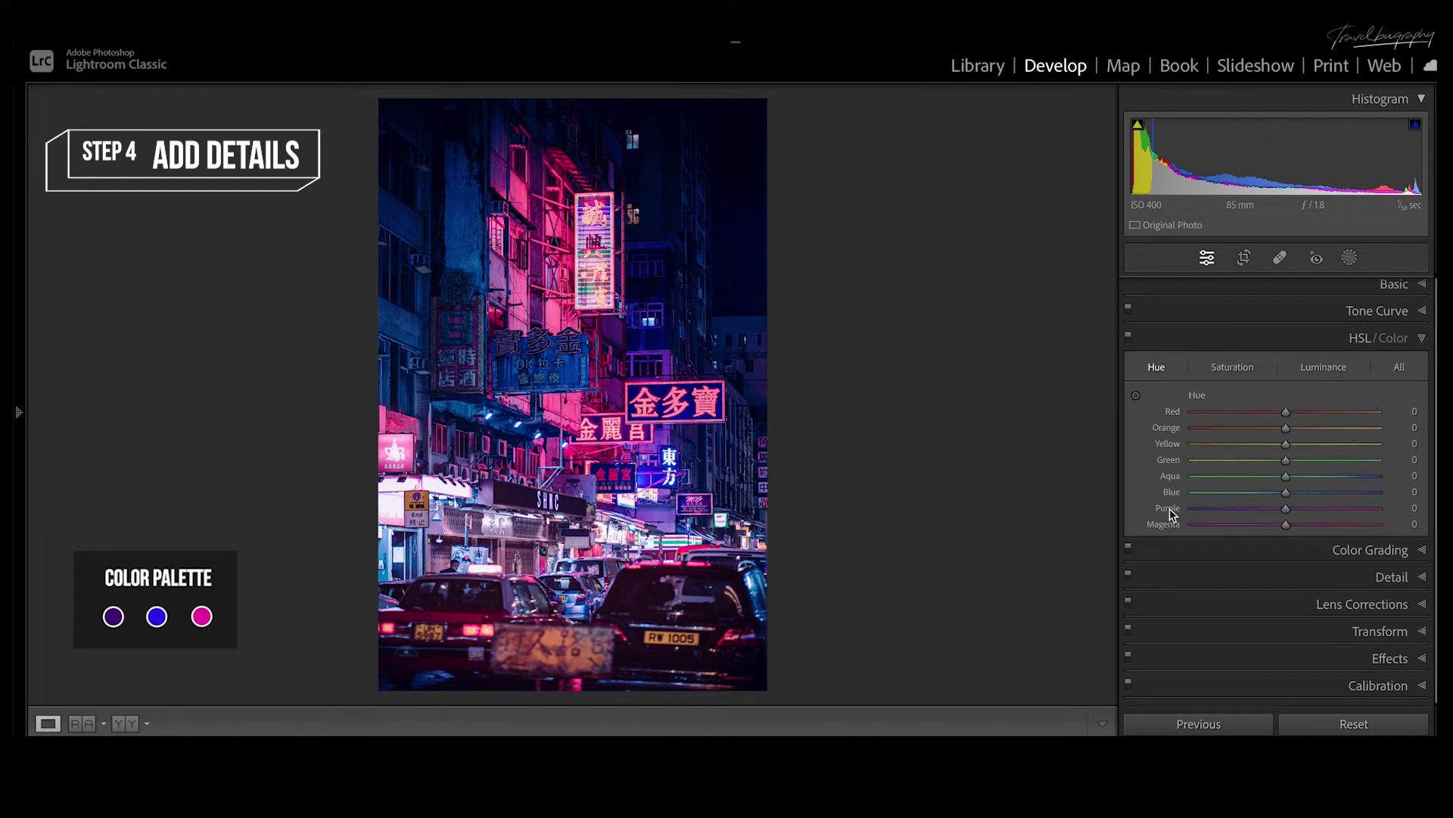
click(1129, 342)
click(1128, 342)
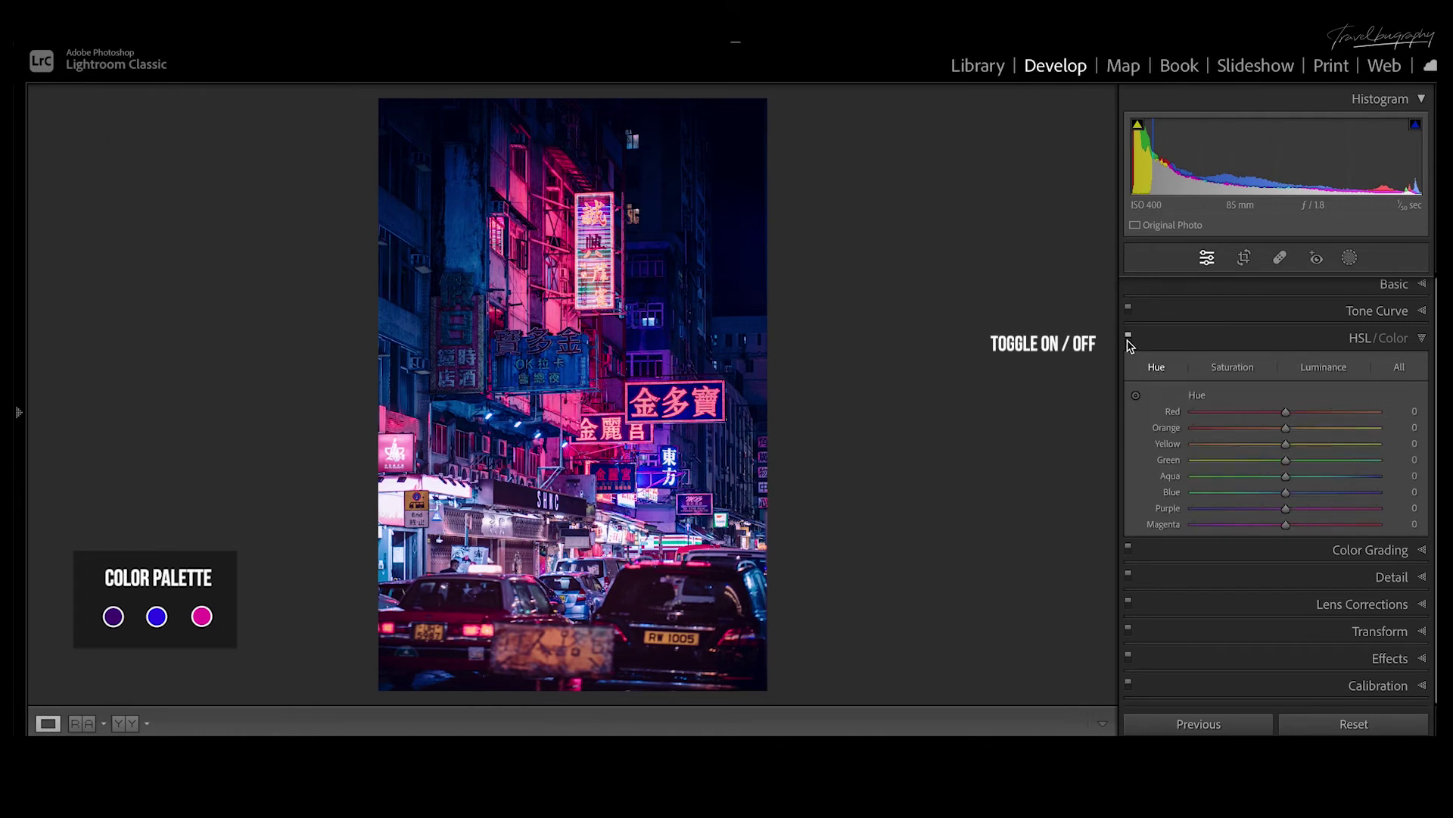
click(1398, 287)
- Set Exposure to +0.15 and Tint to +46 in the Basic panel
drag(1279, 456, 1283, 457)
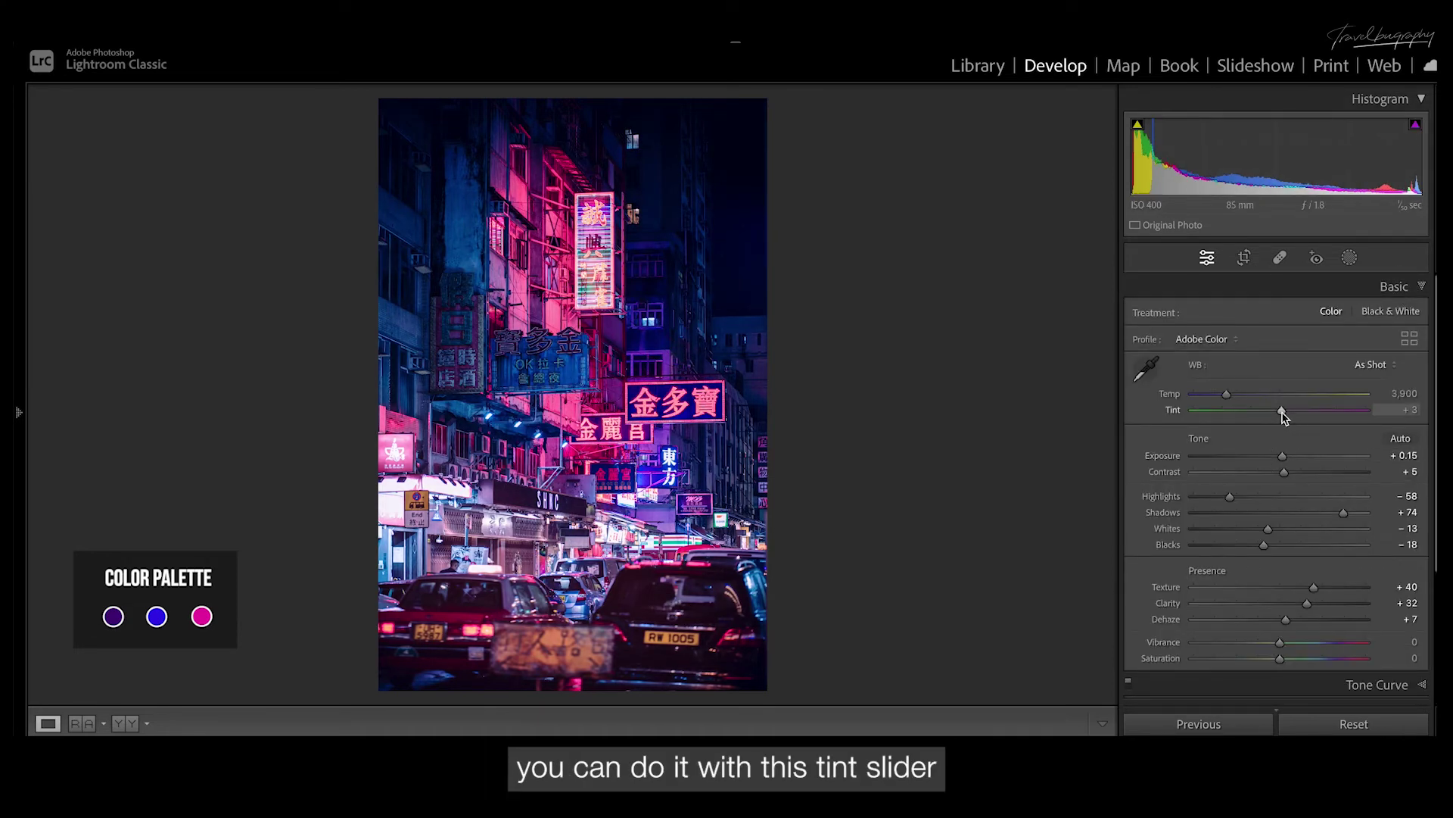
mouse_move(1281, 412)
mouse_down()
mouse_move(1327, 412)
mouse_move(1307, 416)
mouse_up()
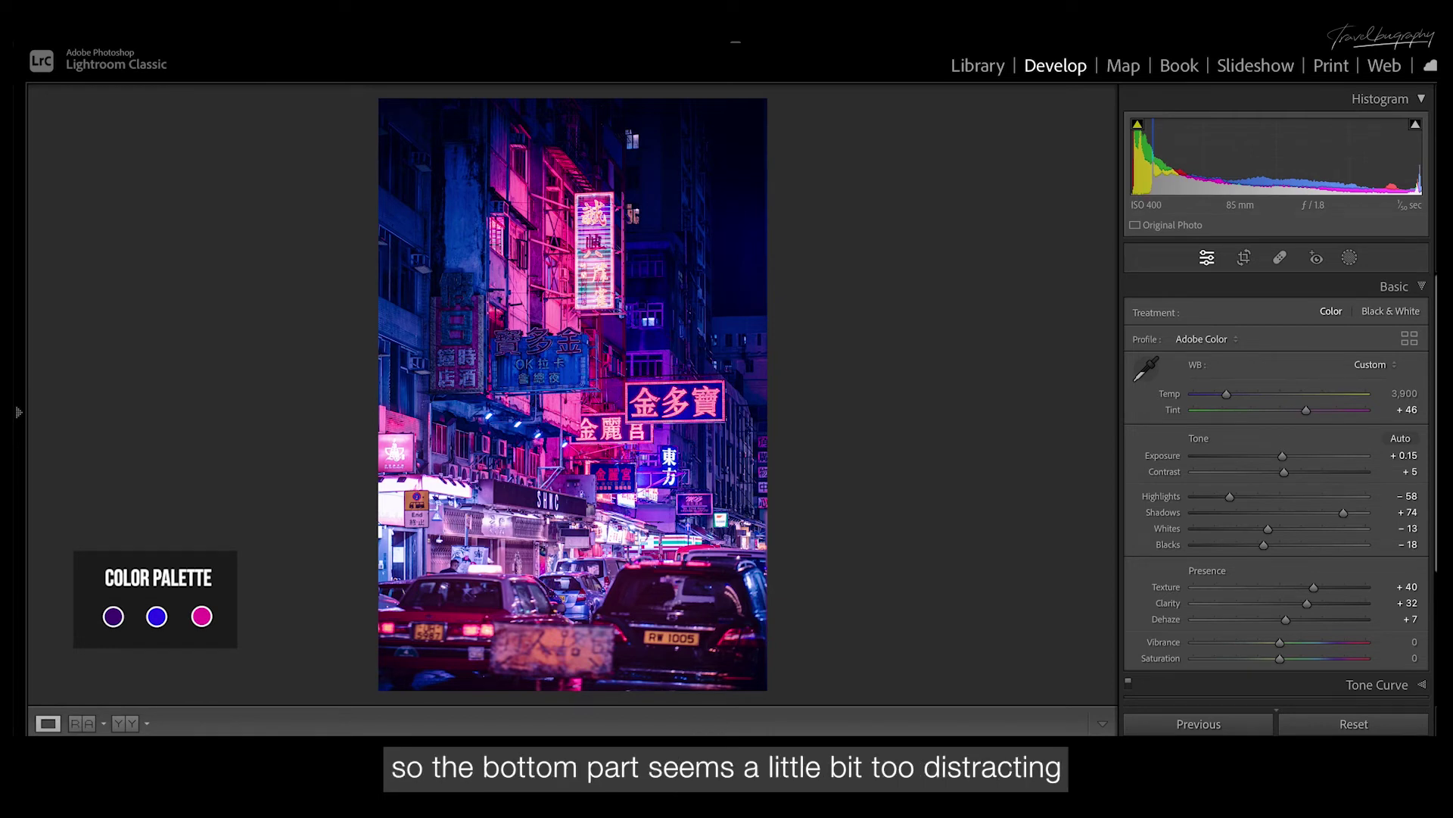
- Draw a linear gradient mask upward from the photo's bottom over the cars
click(1351, 261)
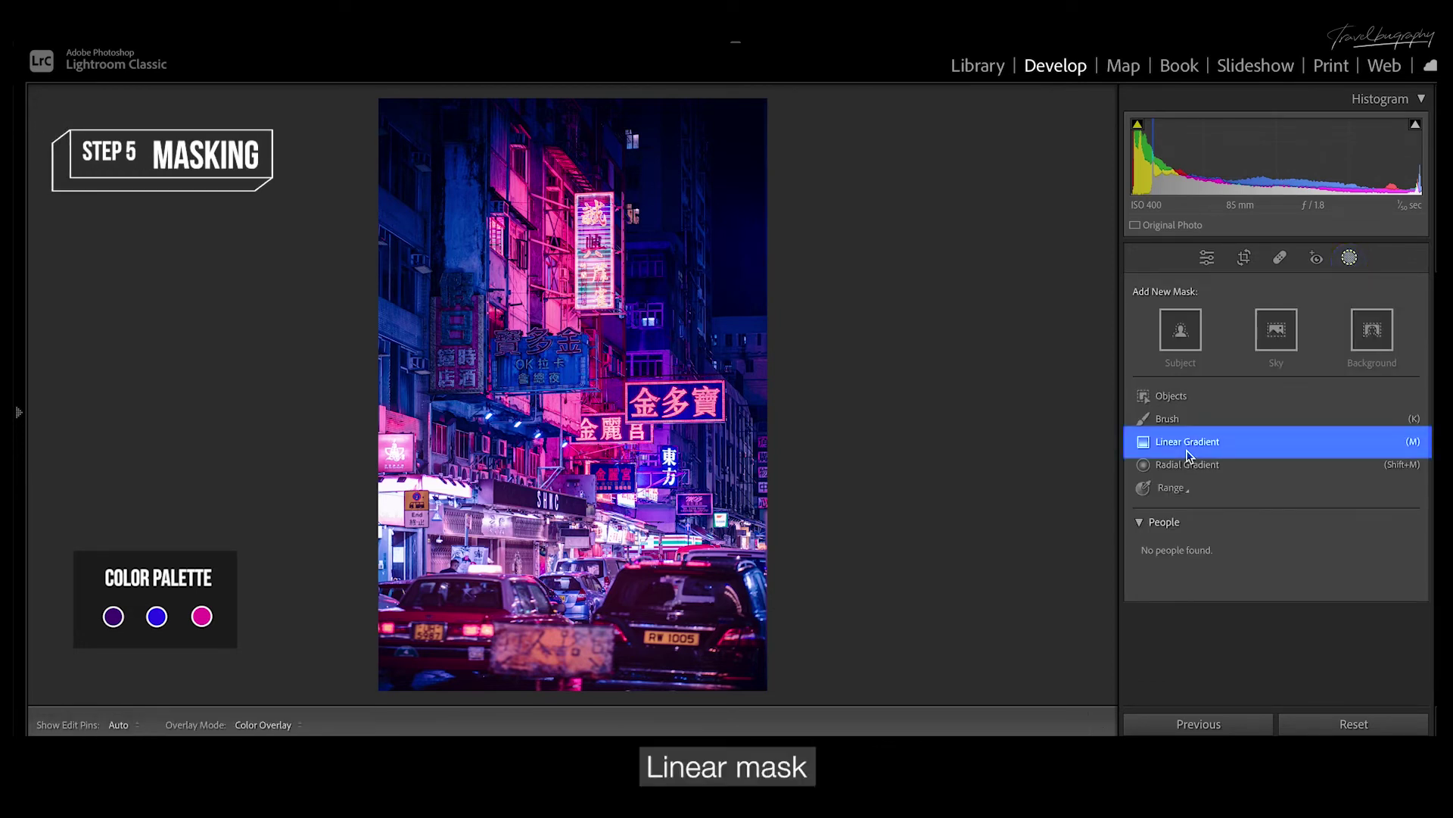
click(1187, 447)
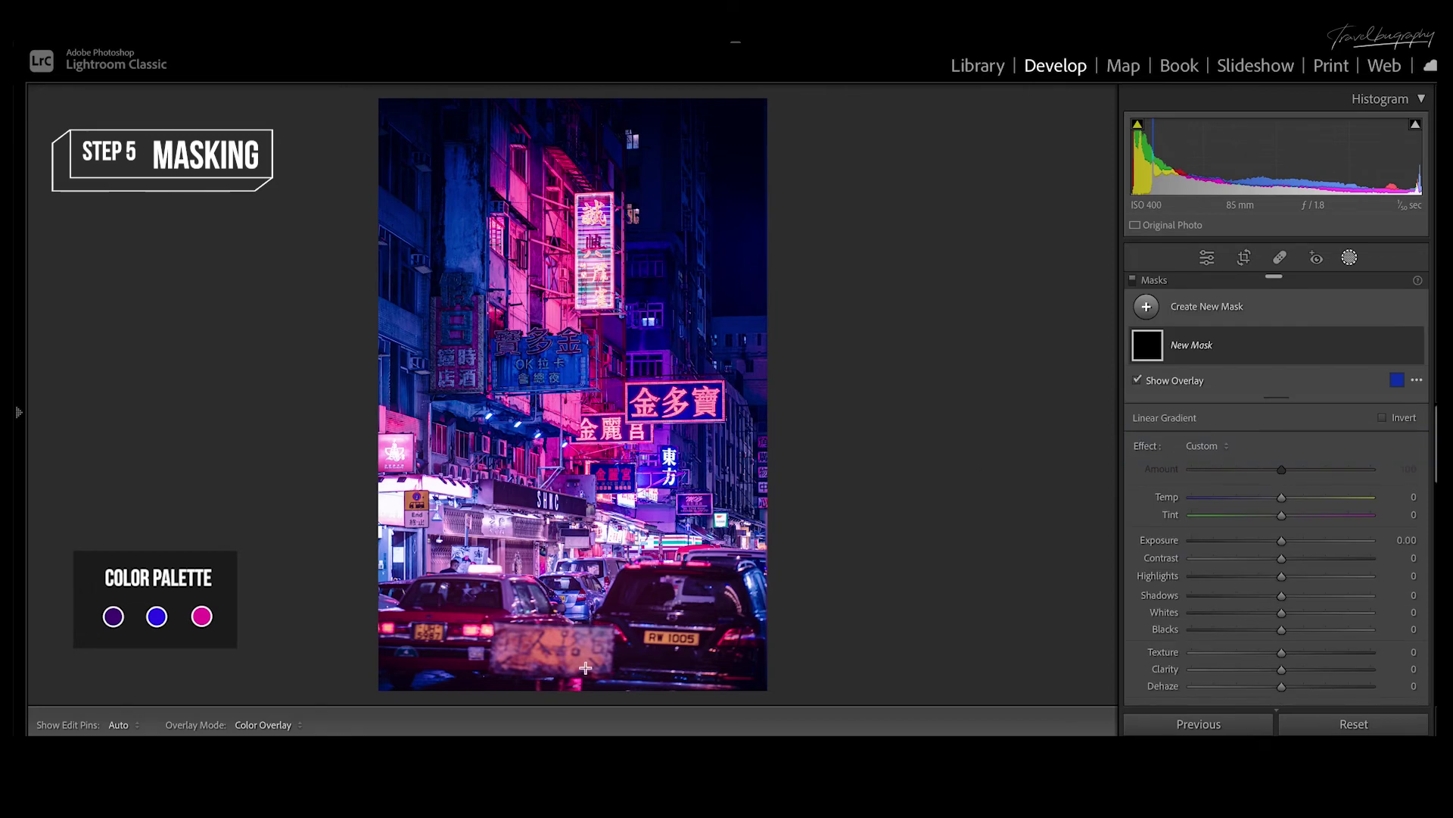
drag(558, 684, 556, 415)
click(1183, 382)
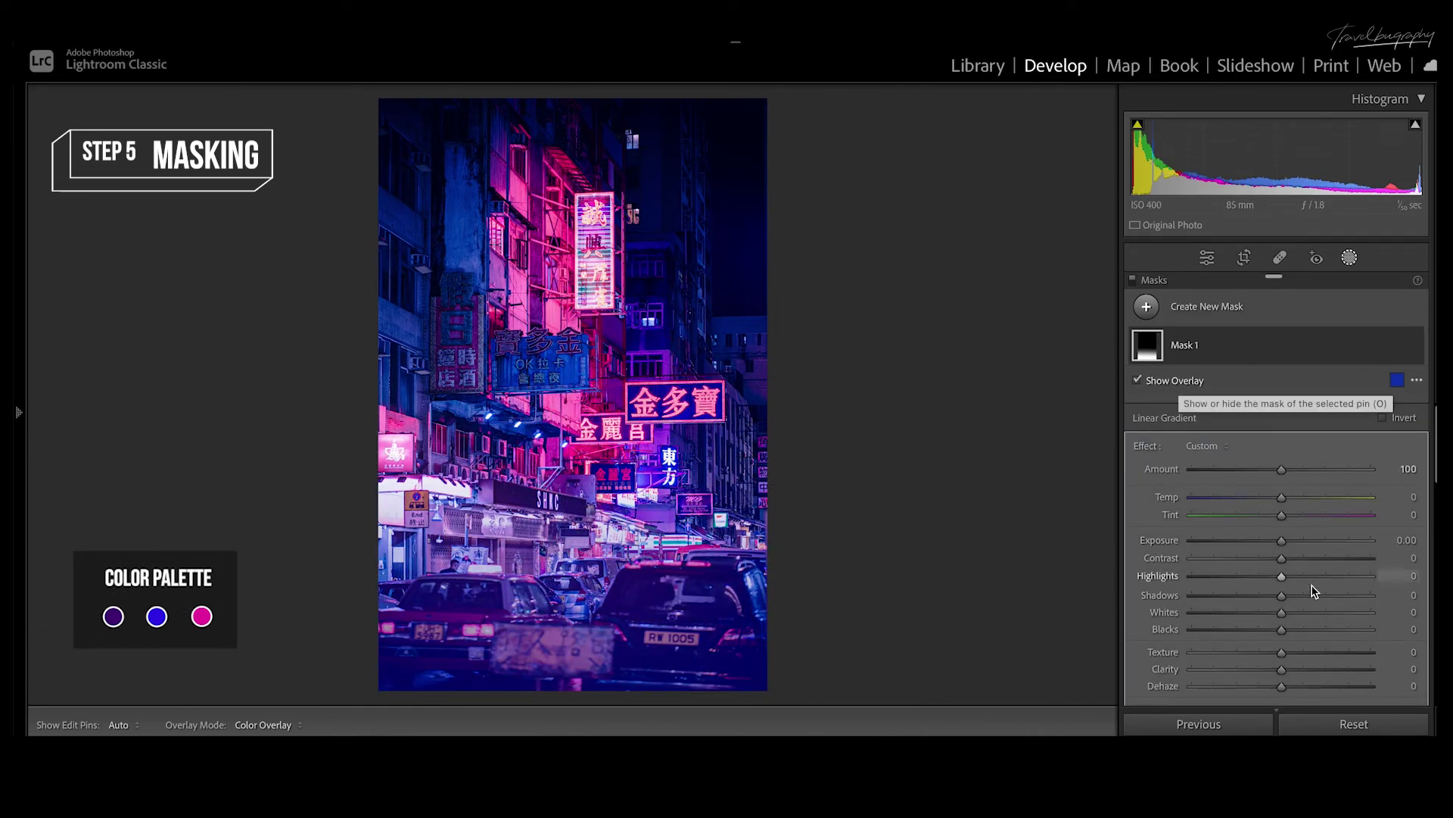
- Set the mask to Exposure −1.24, Highlights −21, Shadows −41, Texture −47, Clarity −67, Dehaze −14, Temp −27
drag(1281, 541, 1254, 545)
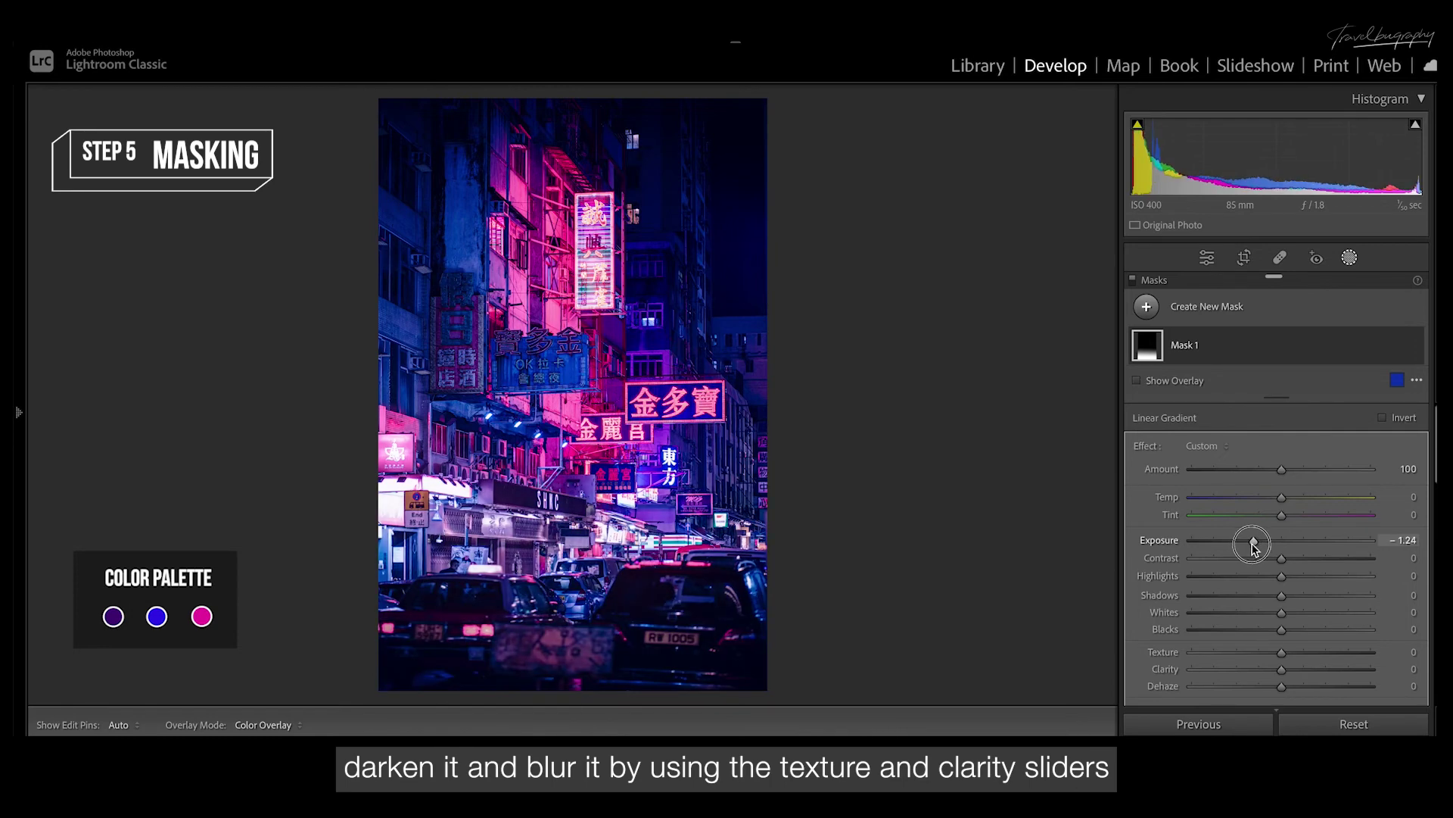
key(o)
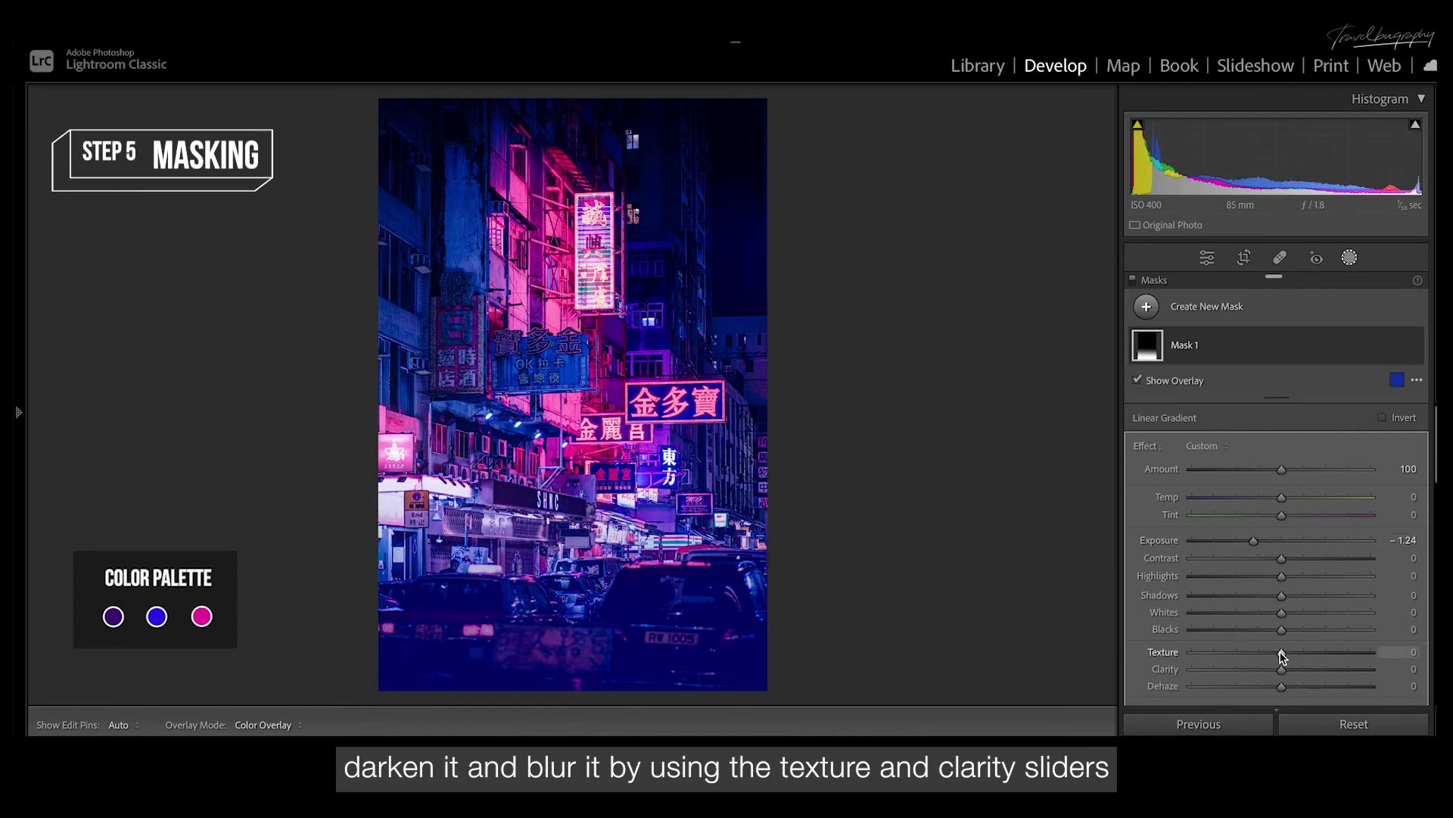
drag(1281, 655, 1272, 688)
key(o)
key(o)
drag(1283, 577, 1244, 601)
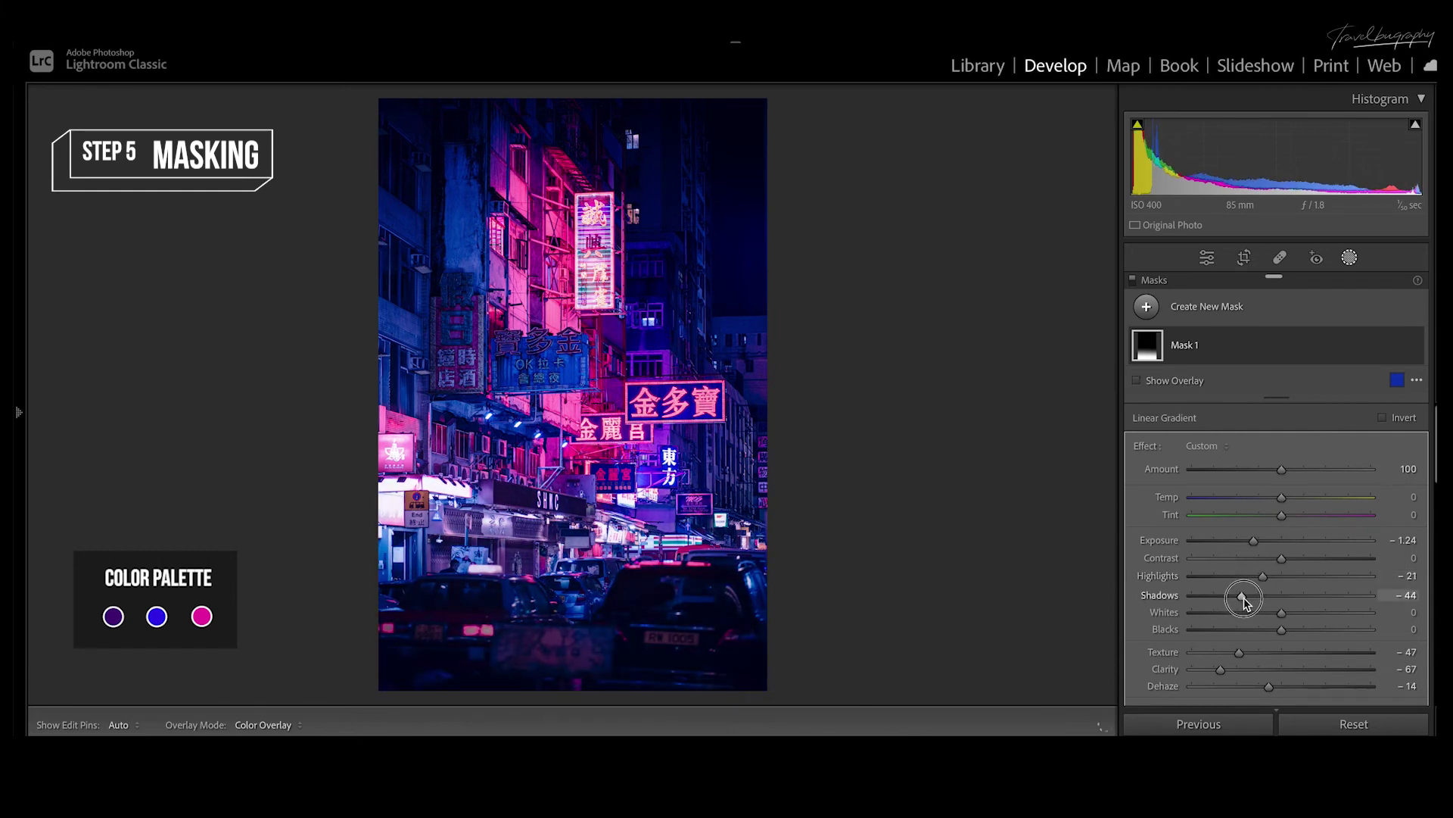
key(o)
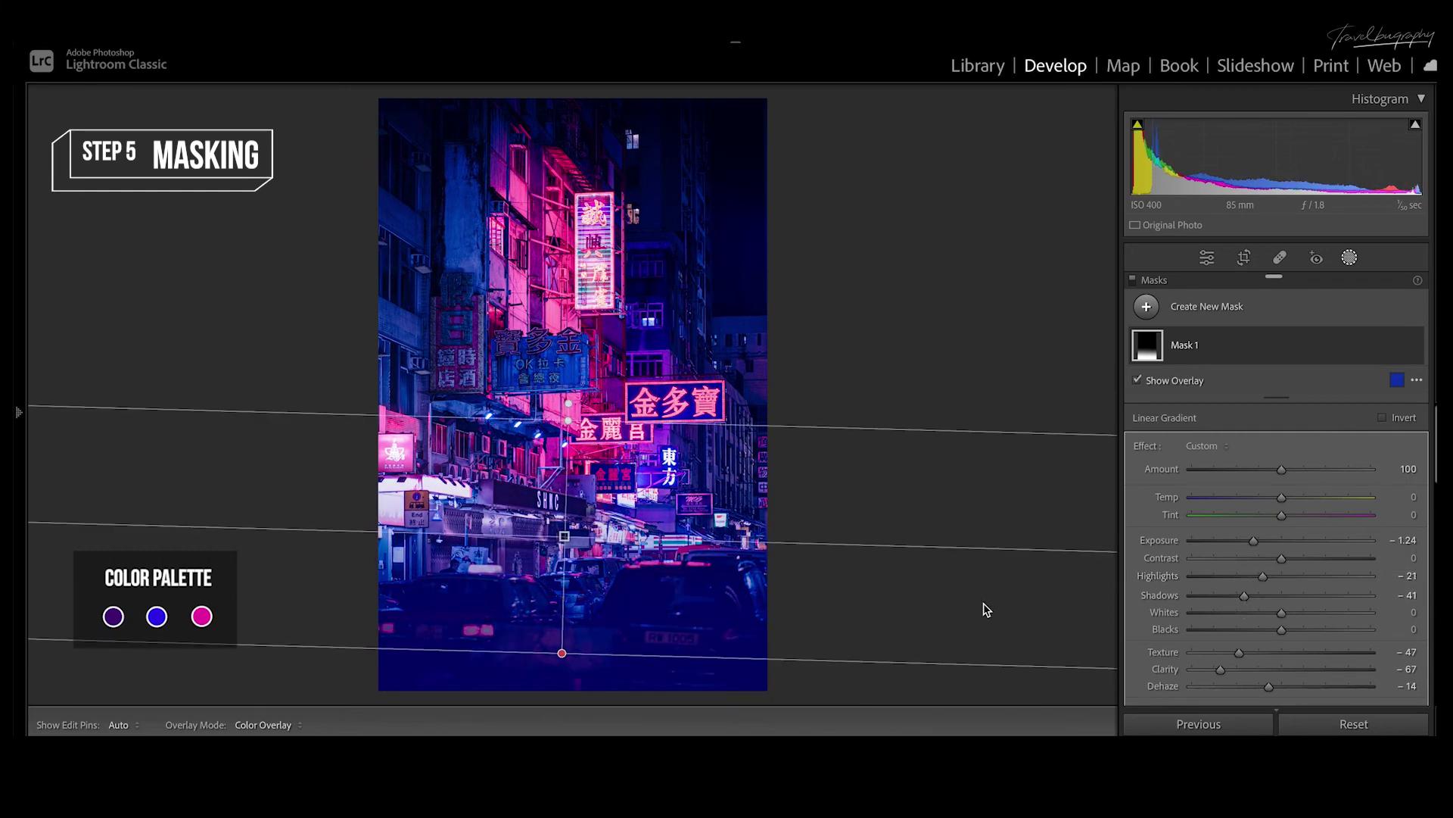
click(1176, 381)
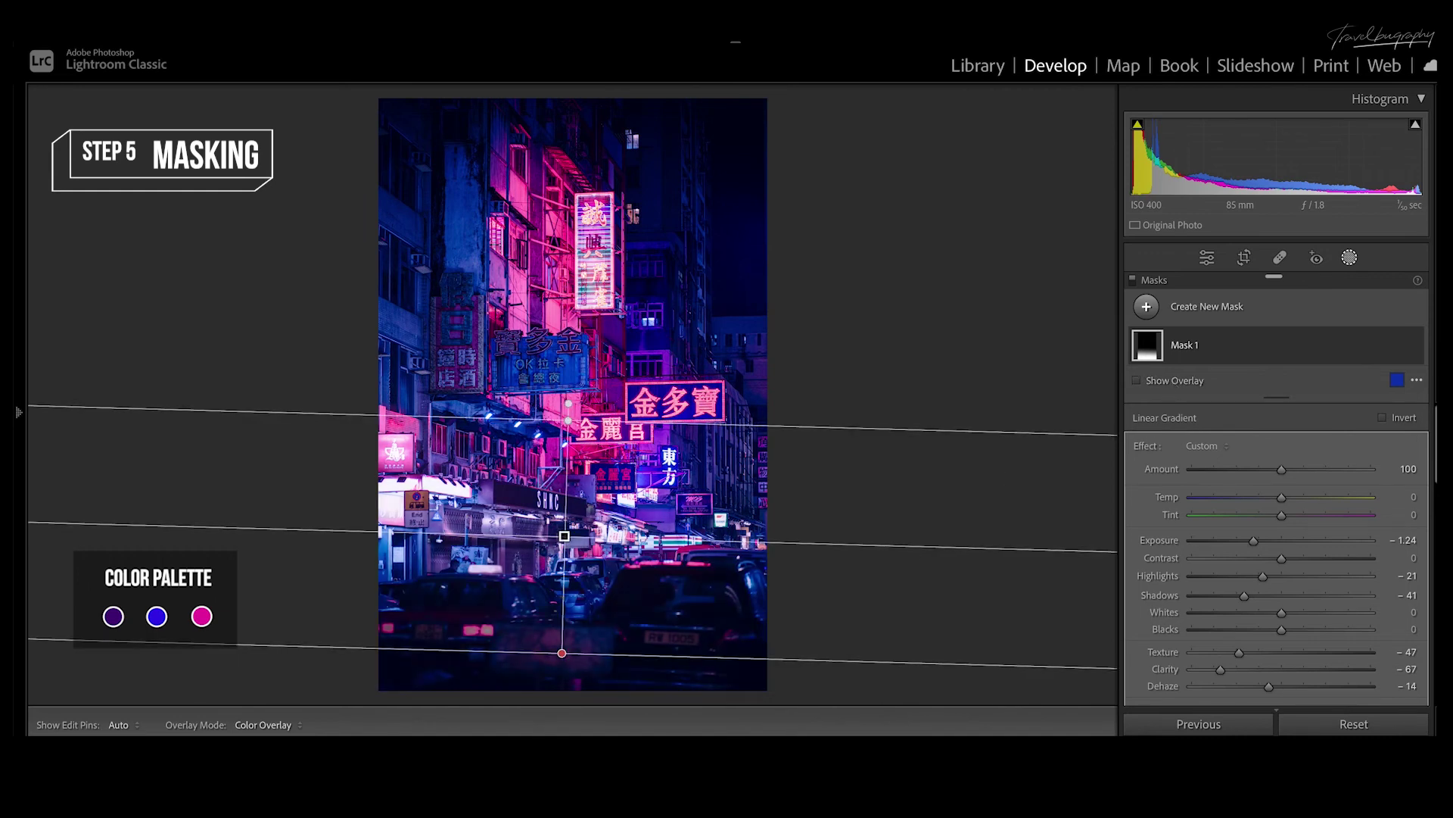
scroll(1279, 484, down, 1)
mouse_move(1281, 464)
mouse_down()
mouse_move(1220, 477)
mouse_move(1259, 482)
mouse_up()
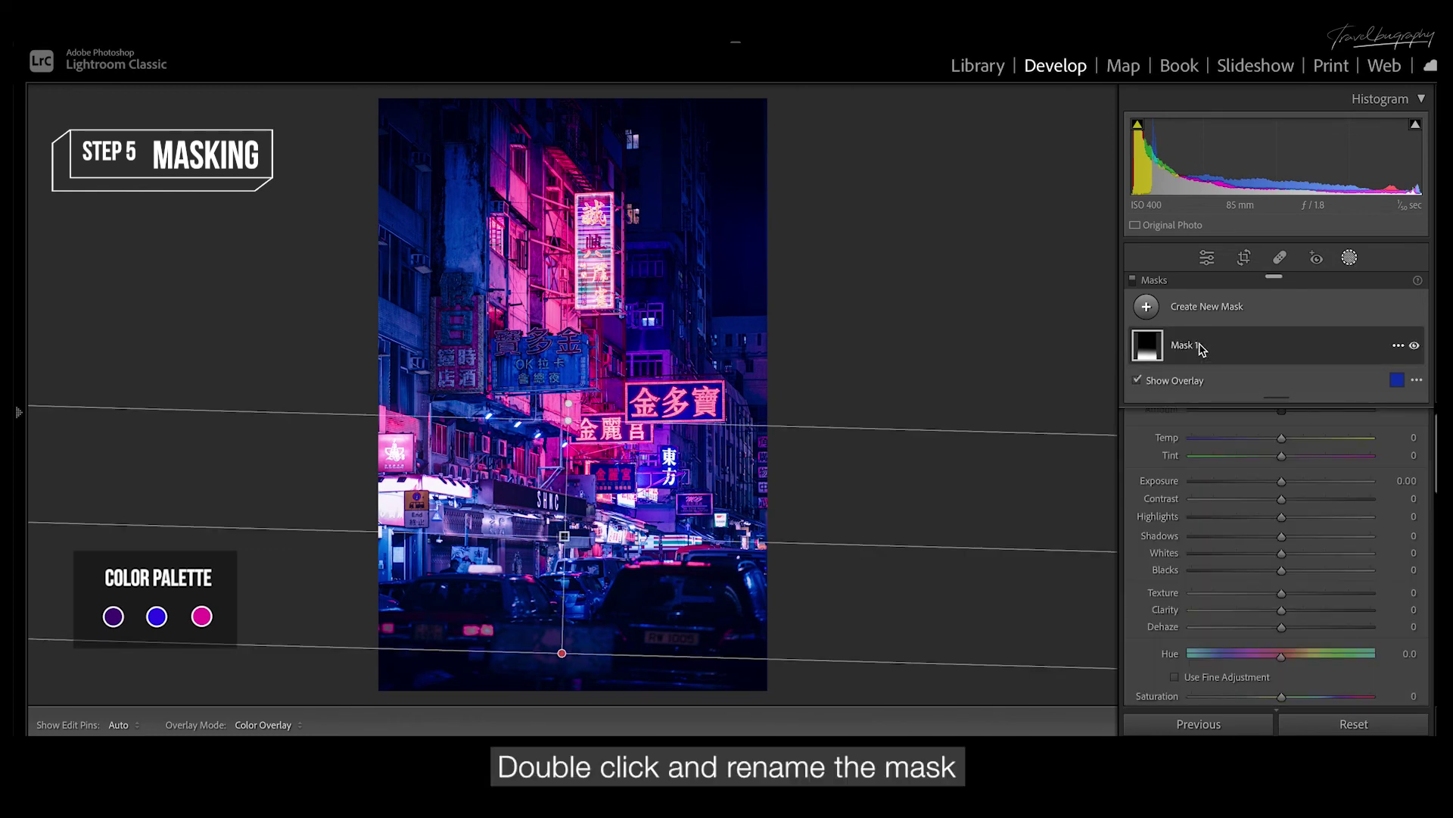
- Rename Mask 1 to 'cars' and return to the global adjustments
double_click(1183, 345)
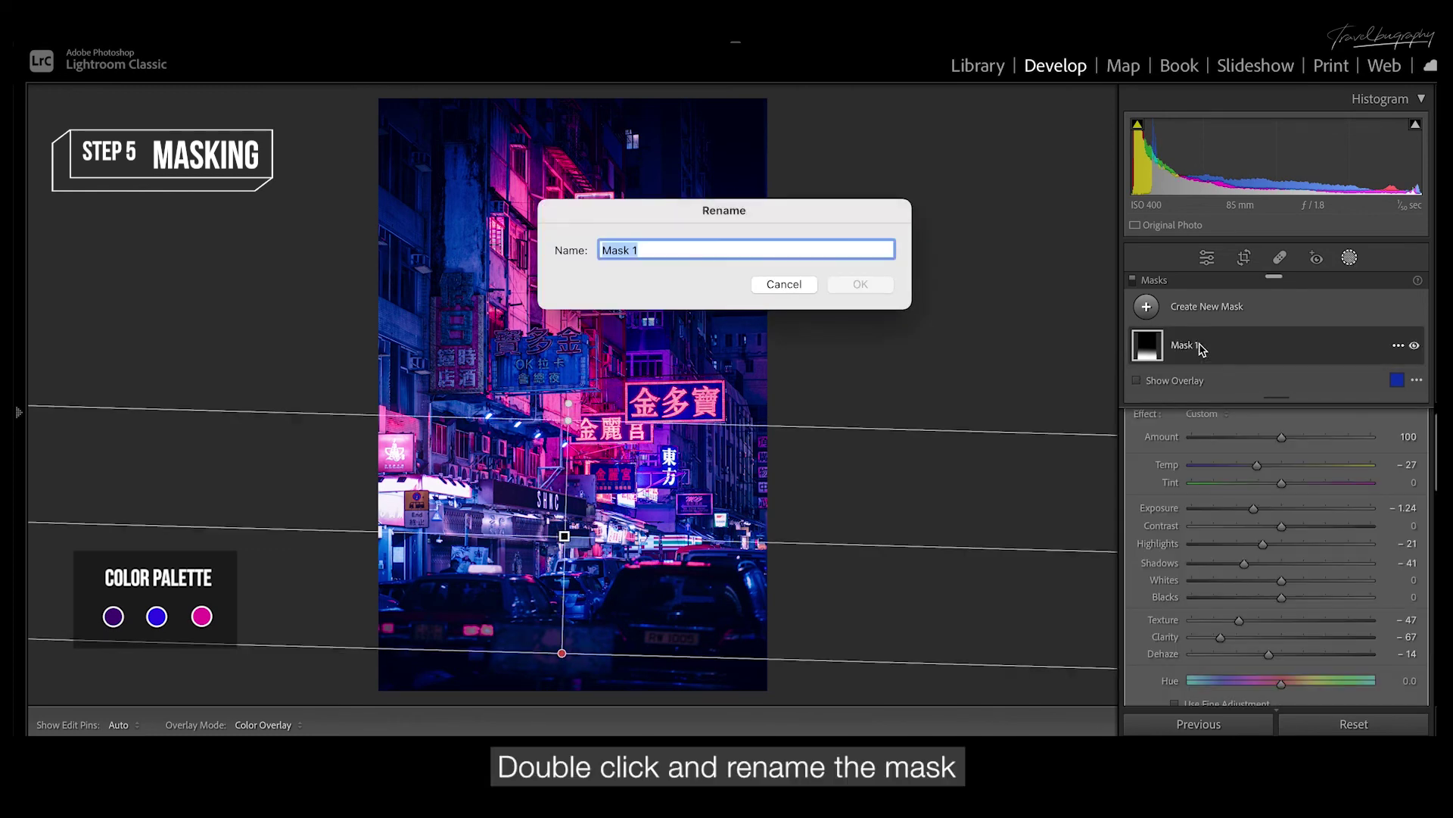
text(cars)
key(Return)
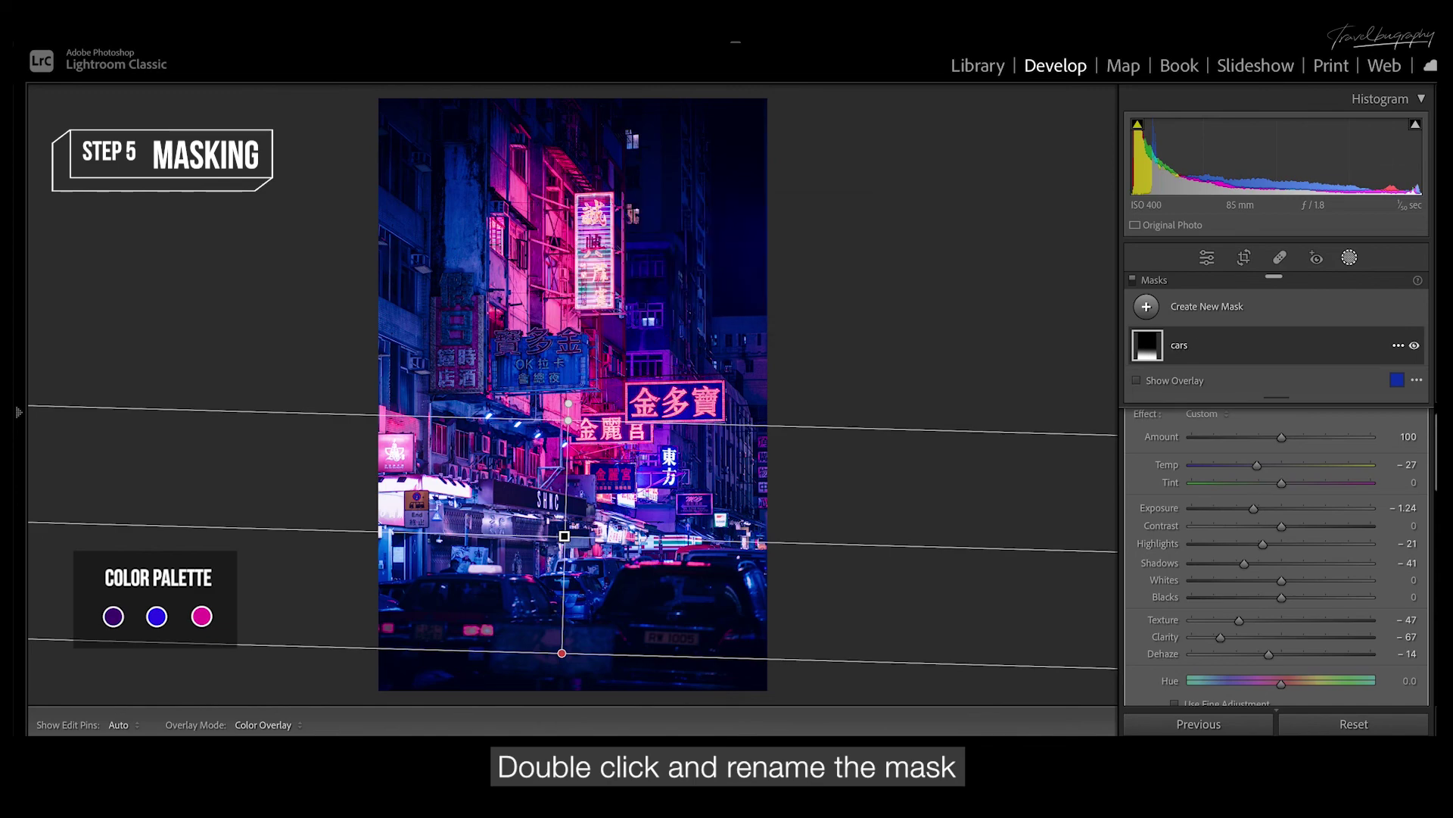
click(1350, 258)
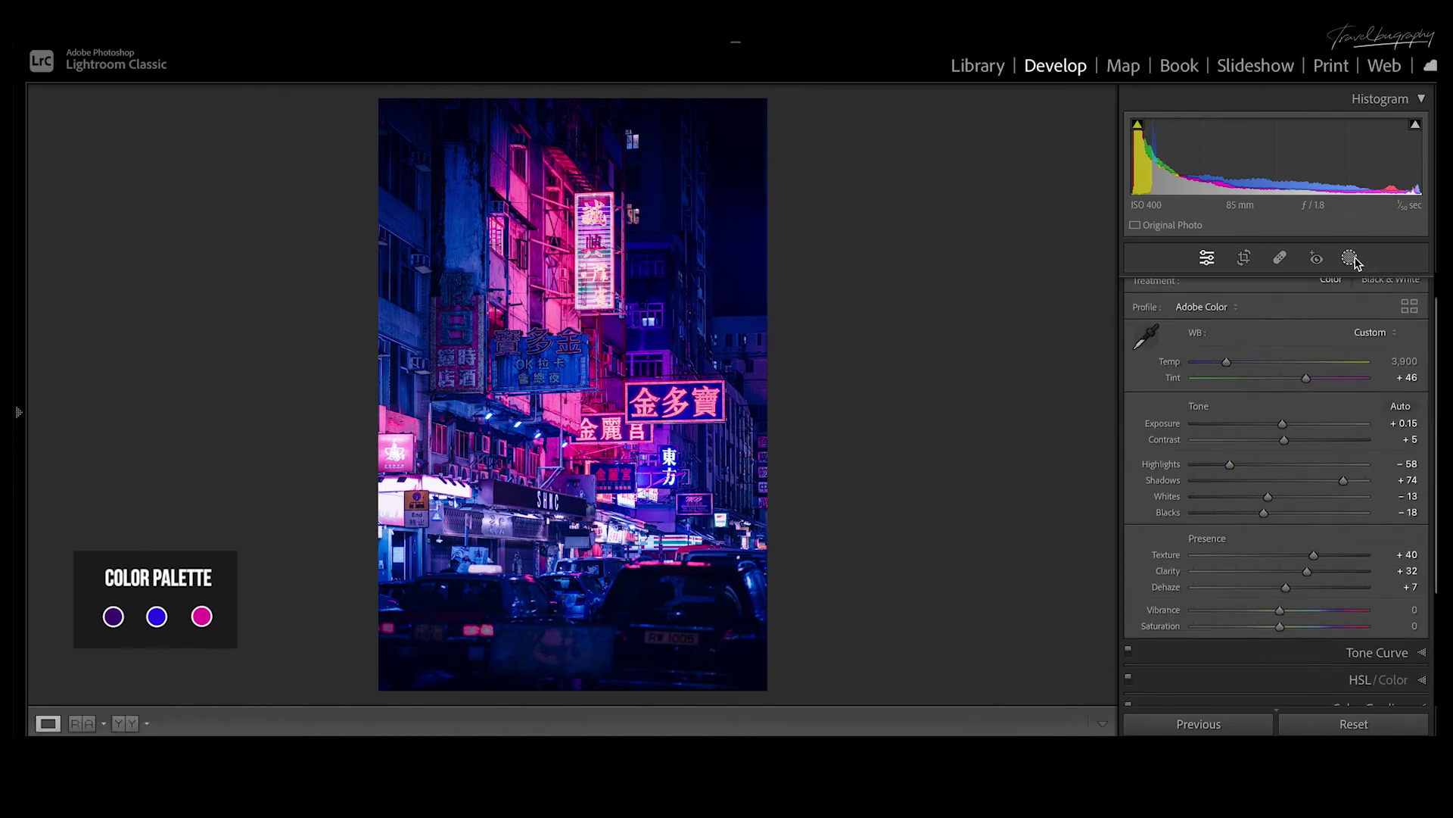